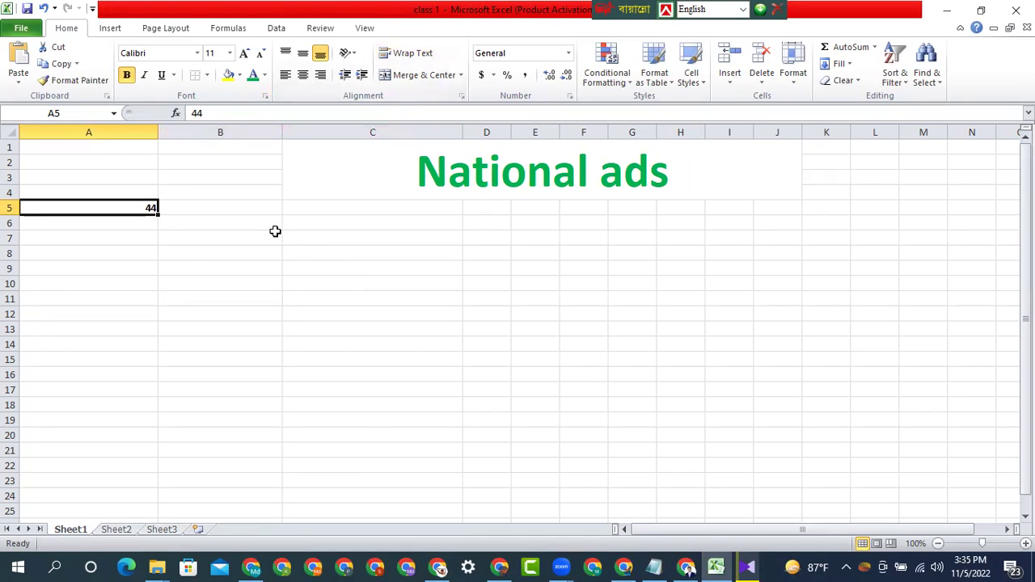
Step: Set the number format of column C to General
left_click(320, 215)
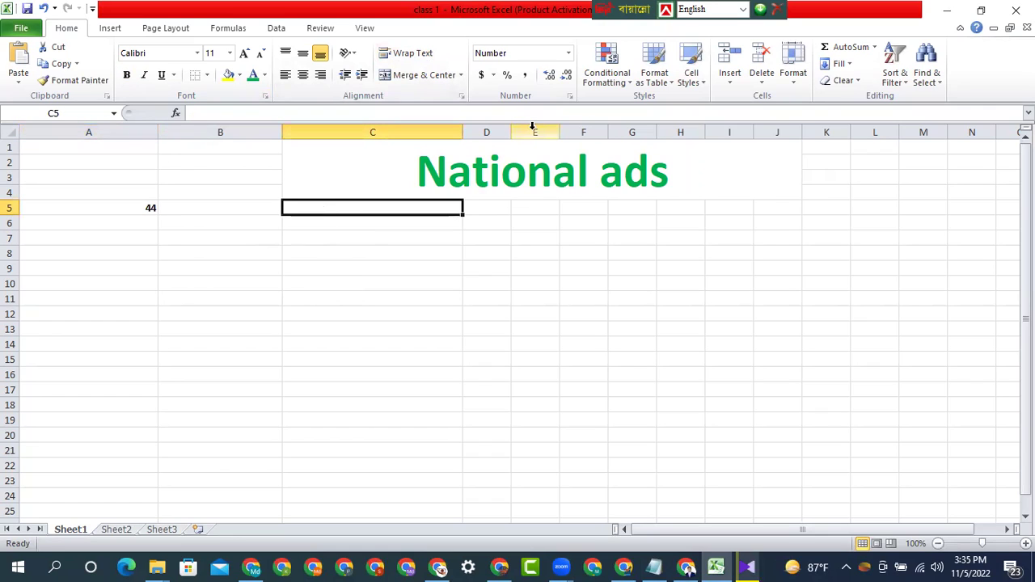
left_click(186, 244)
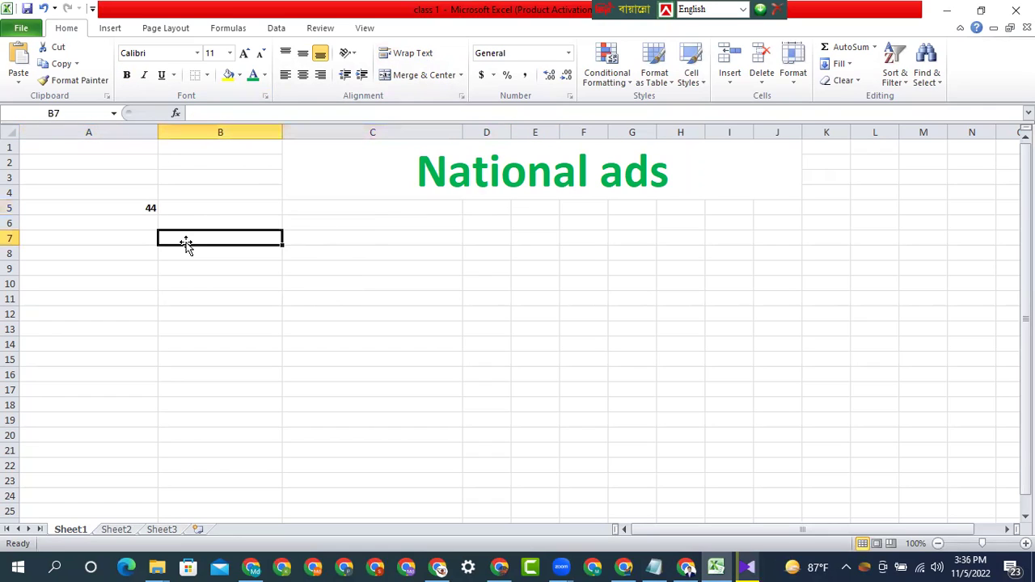
left_click(342, 219)
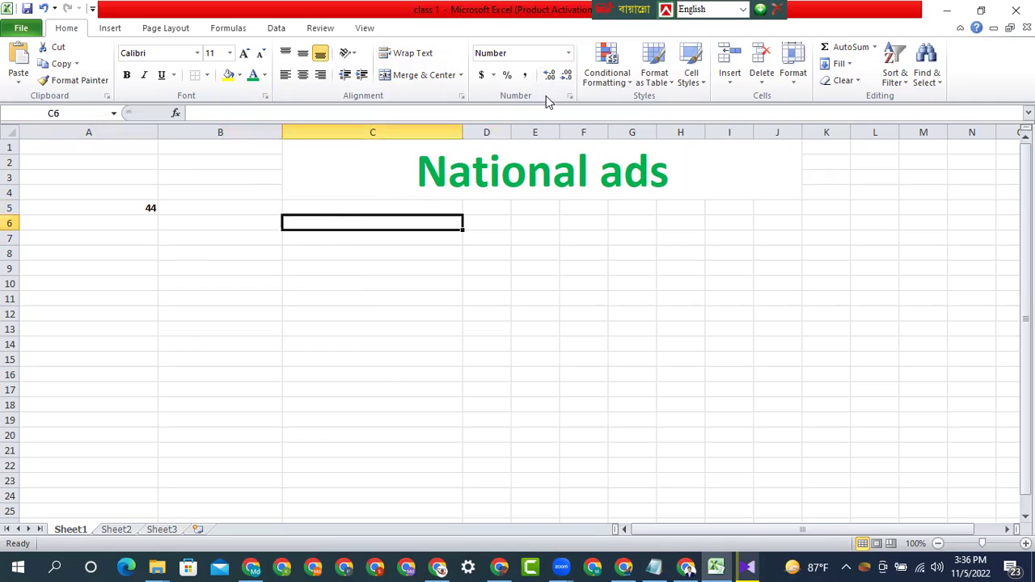
left_click(569, 52)
left_click(540, 85)
left_click(424, 131)
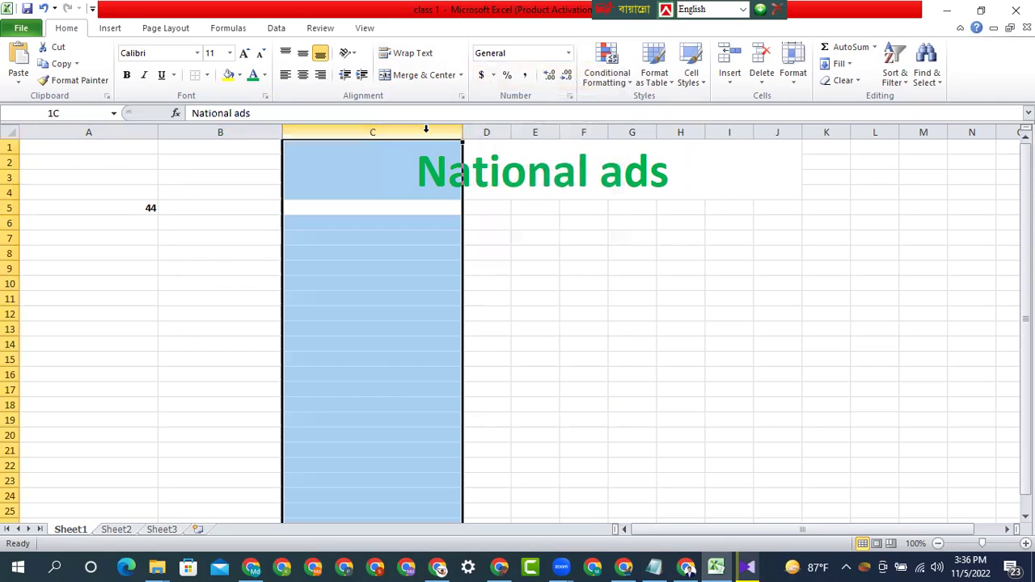
left_click(569, 53)
left_click(508, 332)
left_click(535, 343)
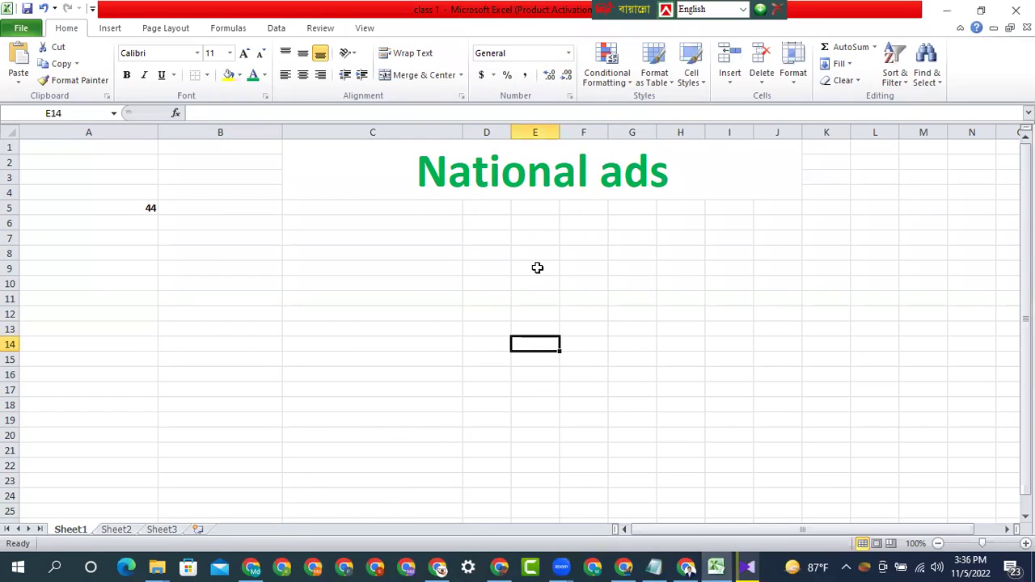
Step: Enter the number 5666556 in cell C5
left_click(567, 54)
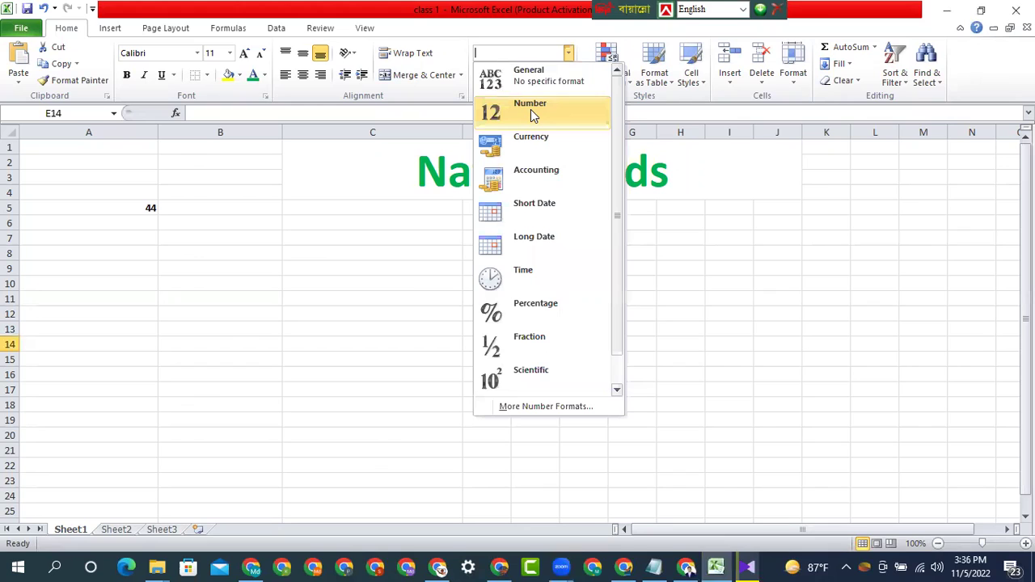
left_click(340, 207)
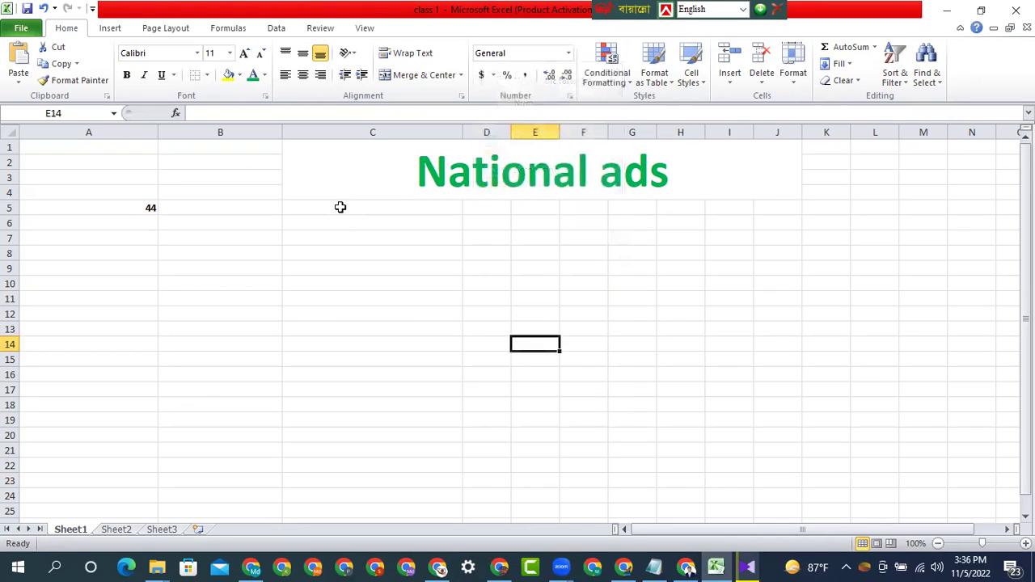
left_click(341, 208)
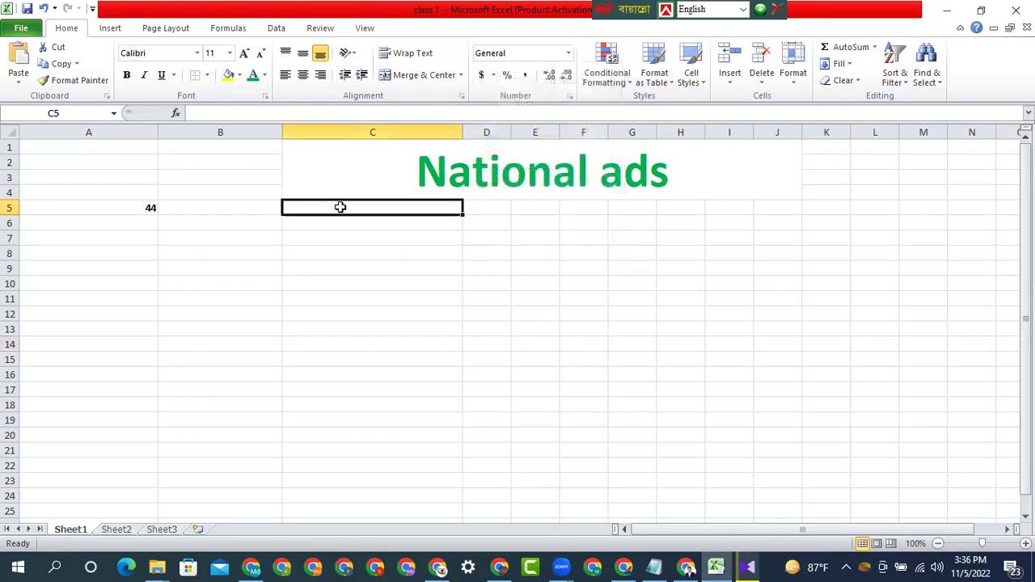
type("5666556")
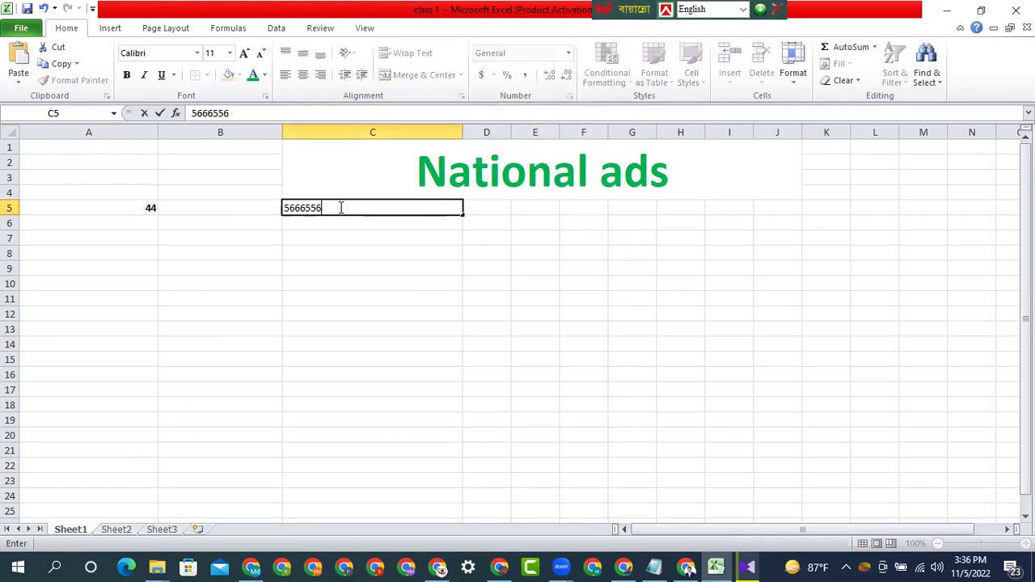
left_click(372, 298)
Step: Apply the Number format to the value in cell C5
left_click(376, 220)
left_click(388, 202)
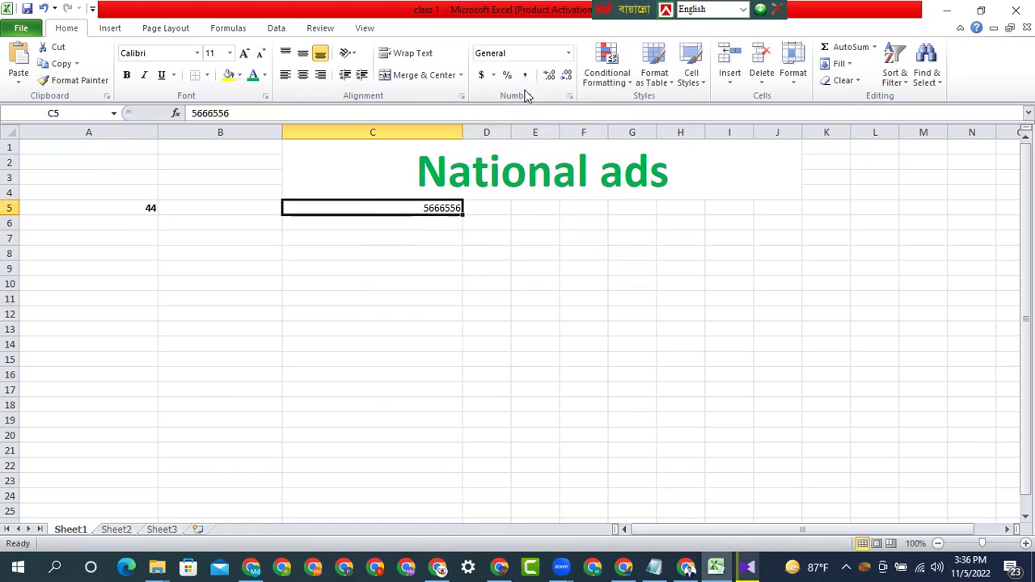
left_click(569, 53)
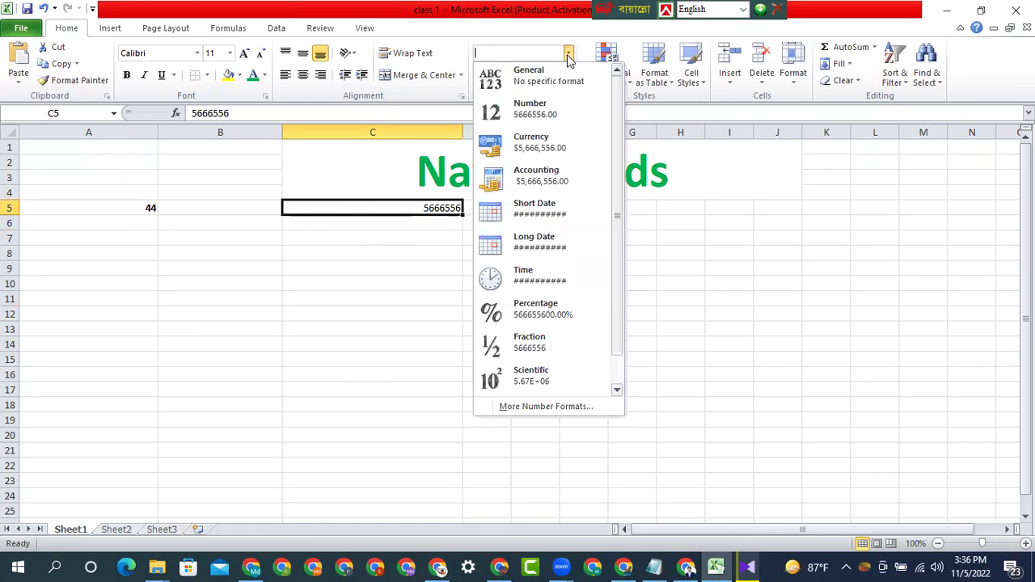
left_click(542, 110)
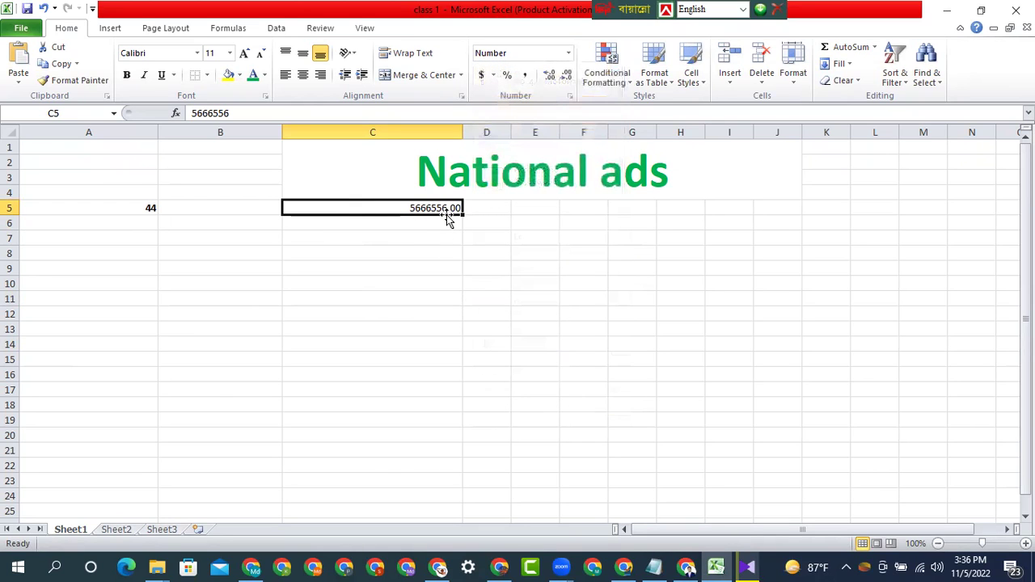
Step: Change the format of cell C5 to Currency
left_click(570, 54)
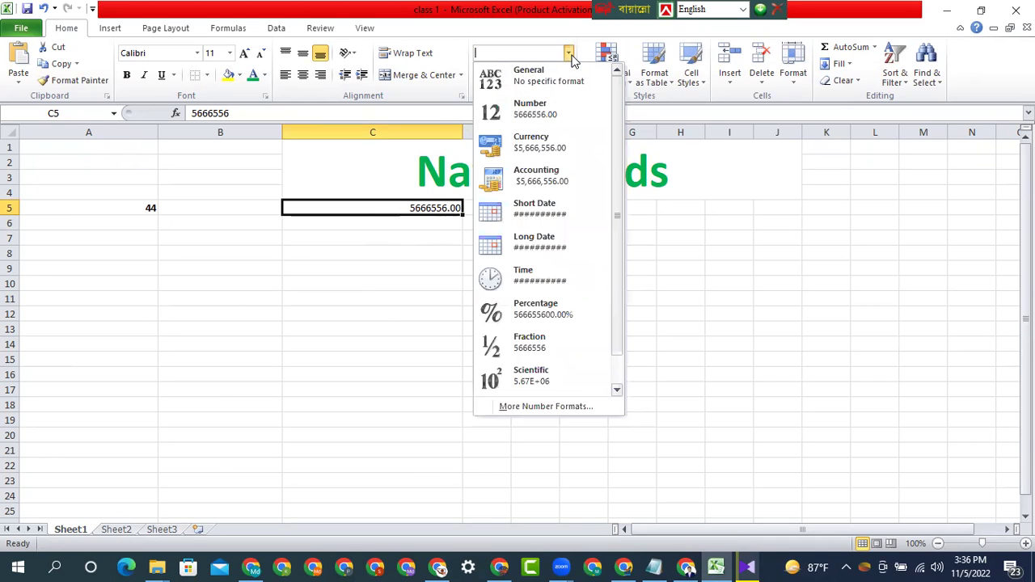
left_click(530, 144)
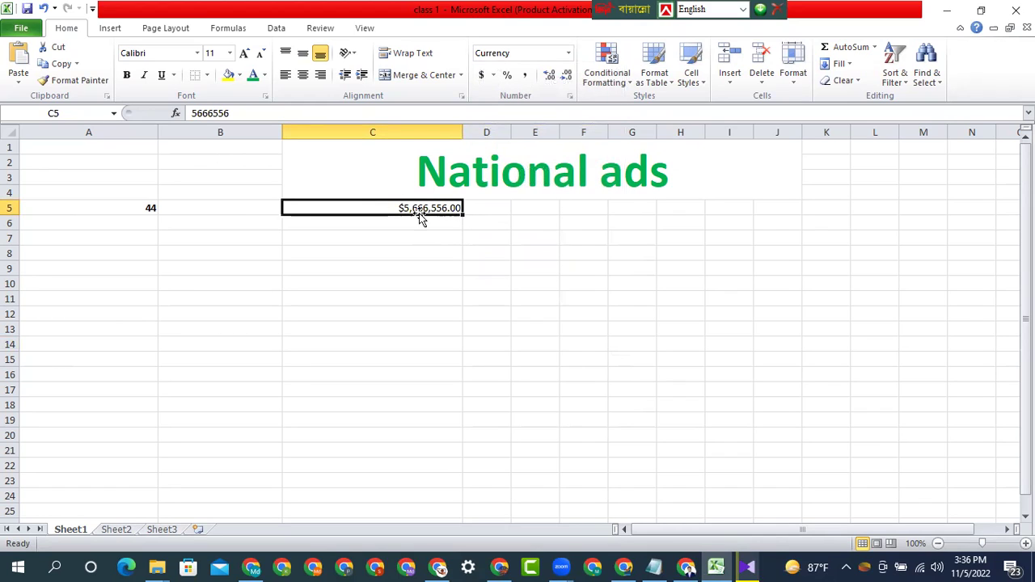
left_click(568, 53)
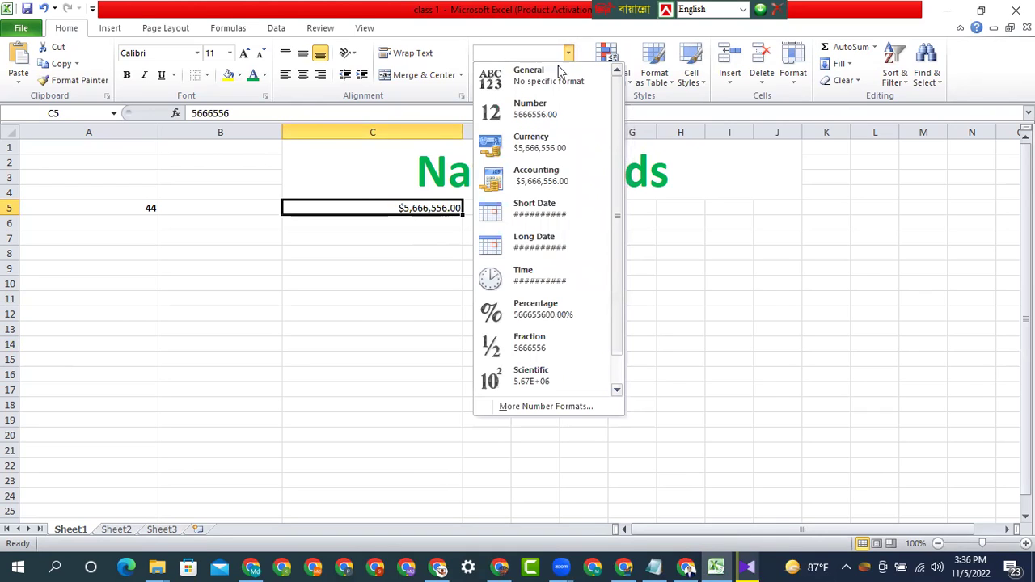
left_click(393, 214)
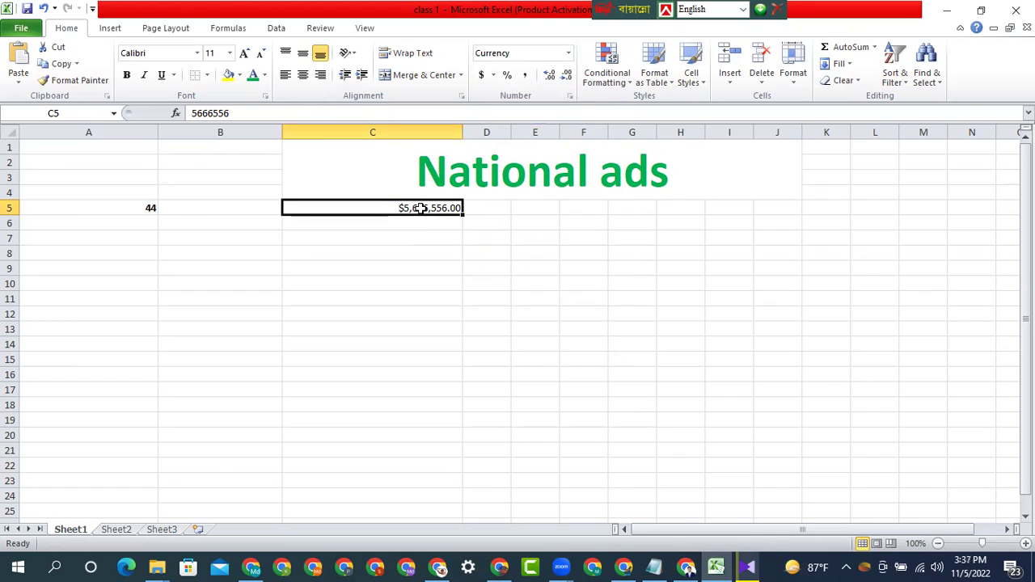
Step: Examine the currency symbols offered in the additional accounting formats for cell C5, leaving the cell's format as it is
left_click(494, 75)
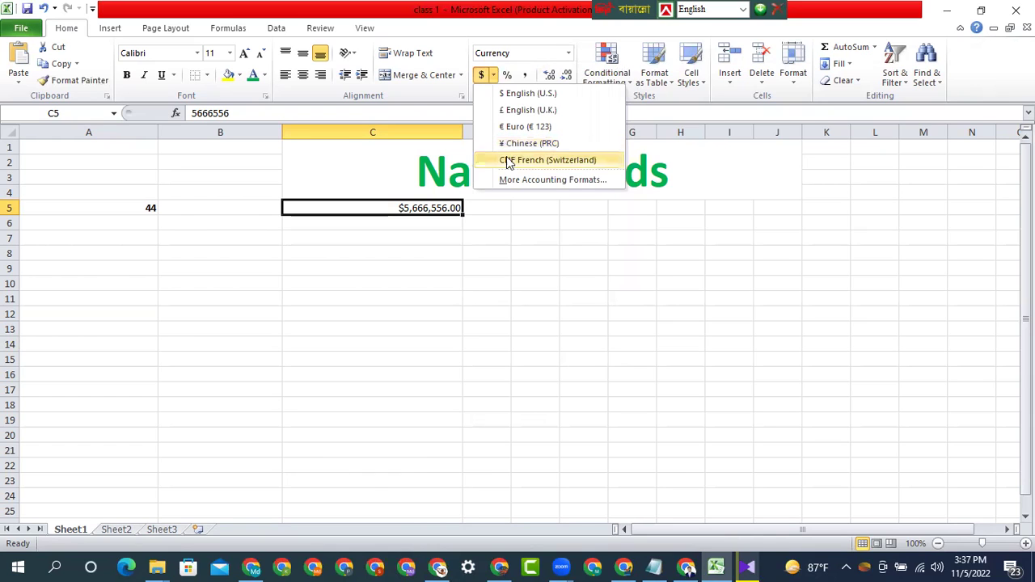
left_click(522, 182)
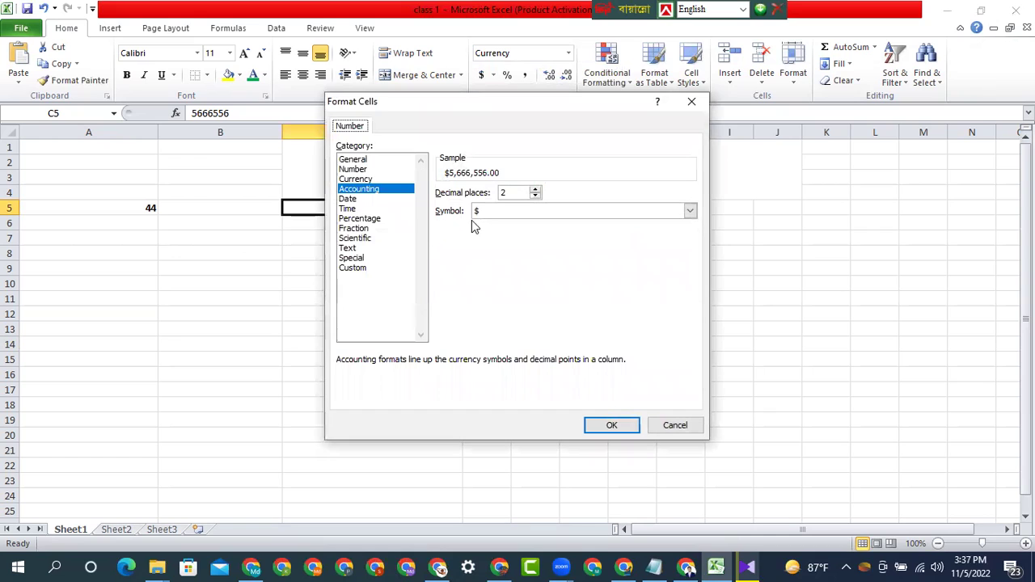
left_click(688, 212)
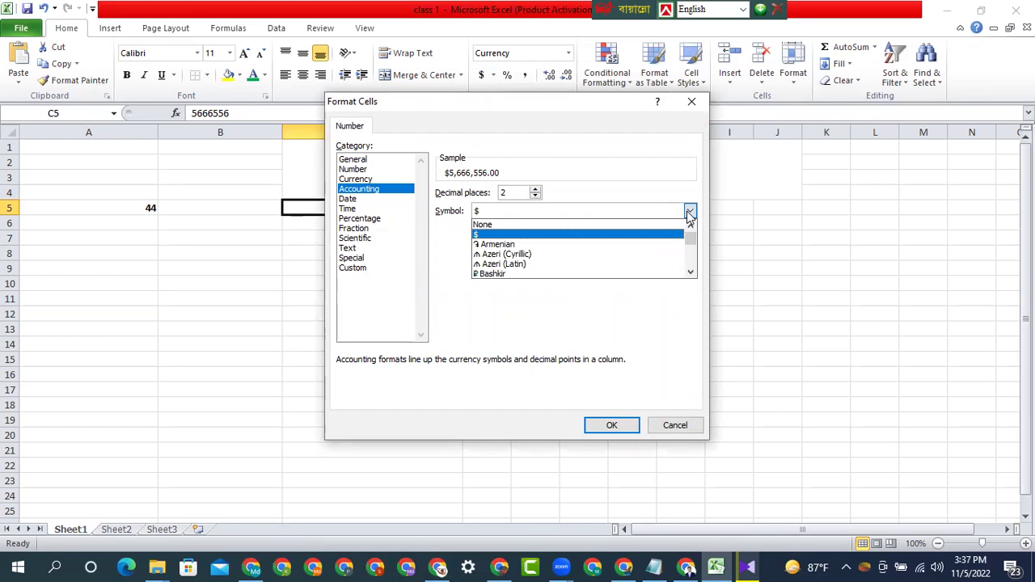
scroll(509, 269, "down", 2)
scroll(509, 269, "down", 6)
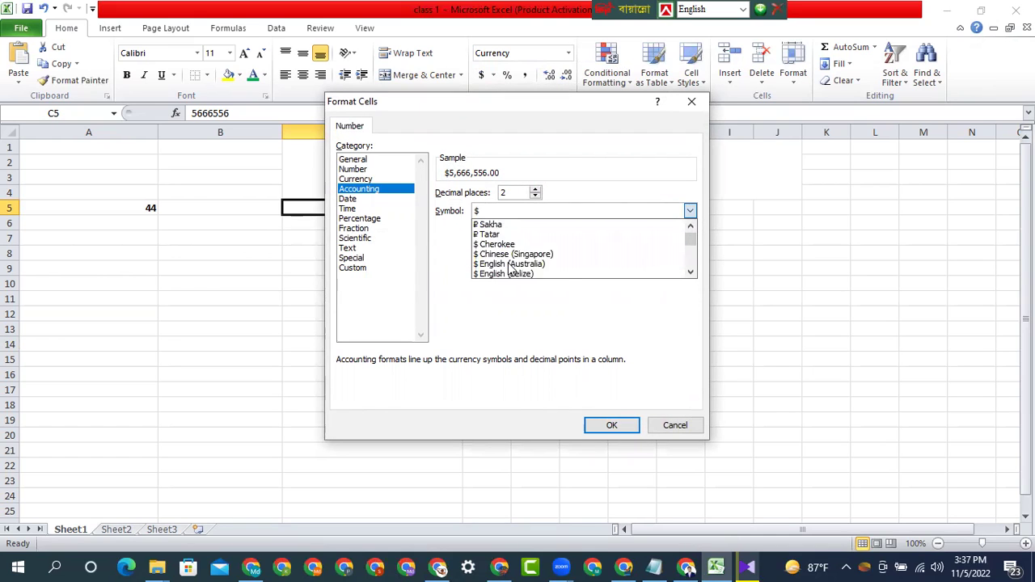
scroll(510, 268, "down", 5)
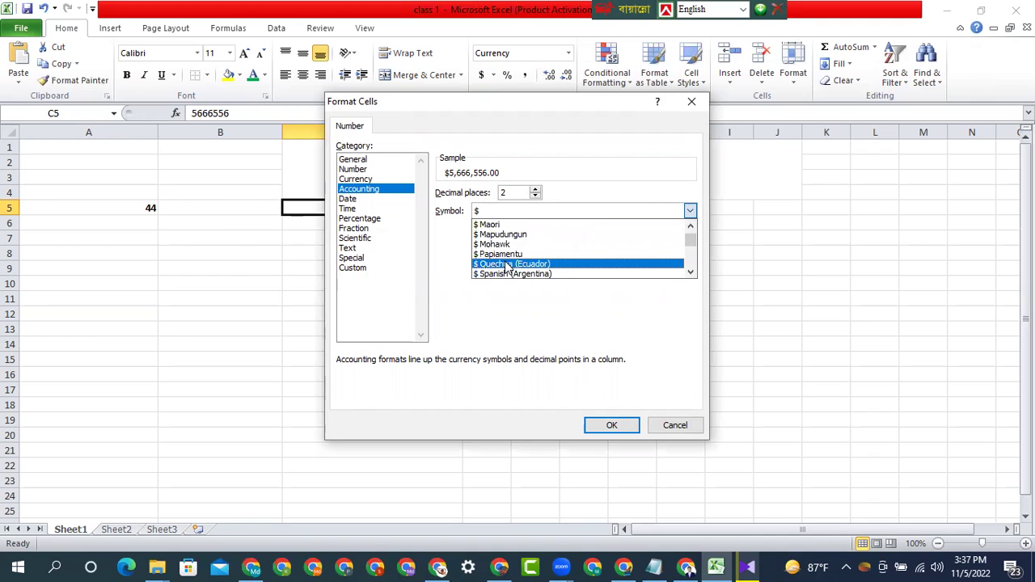
scroll(526, 259, "up", 7)
scroll(530, 255, "up", 6)
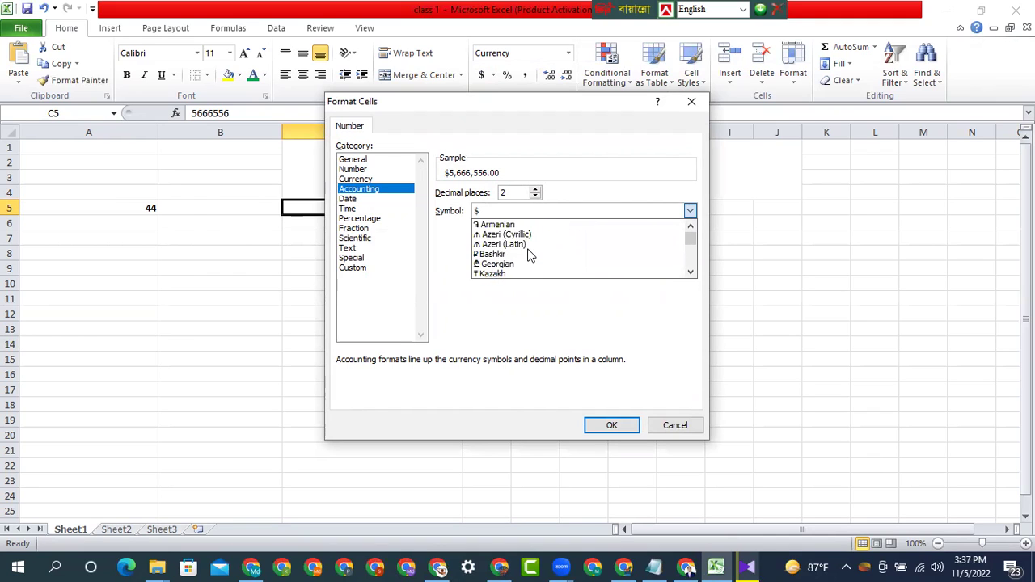
scroll(528, 255, "down", 1)
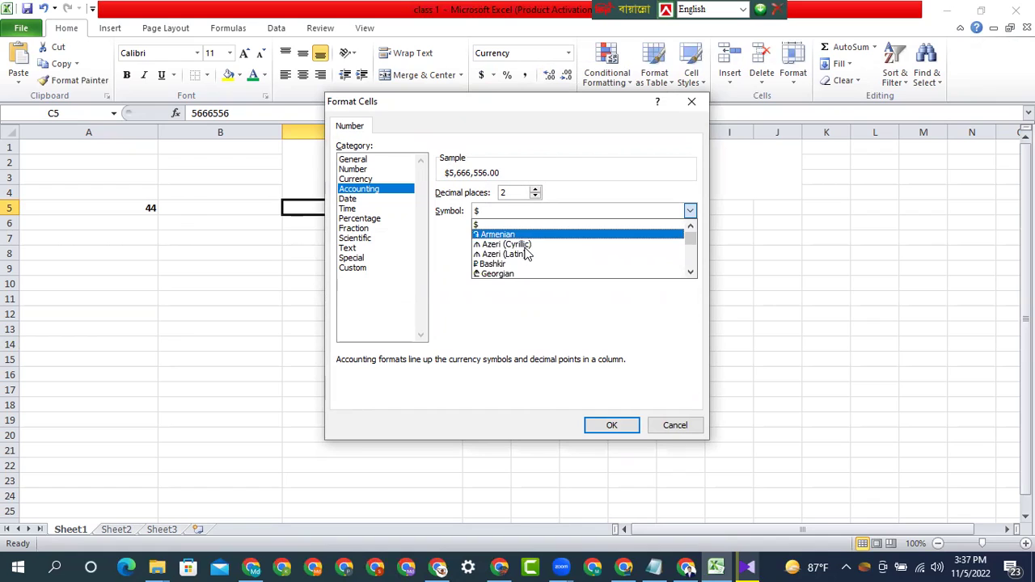
scroll(534, 259, "up", 1)
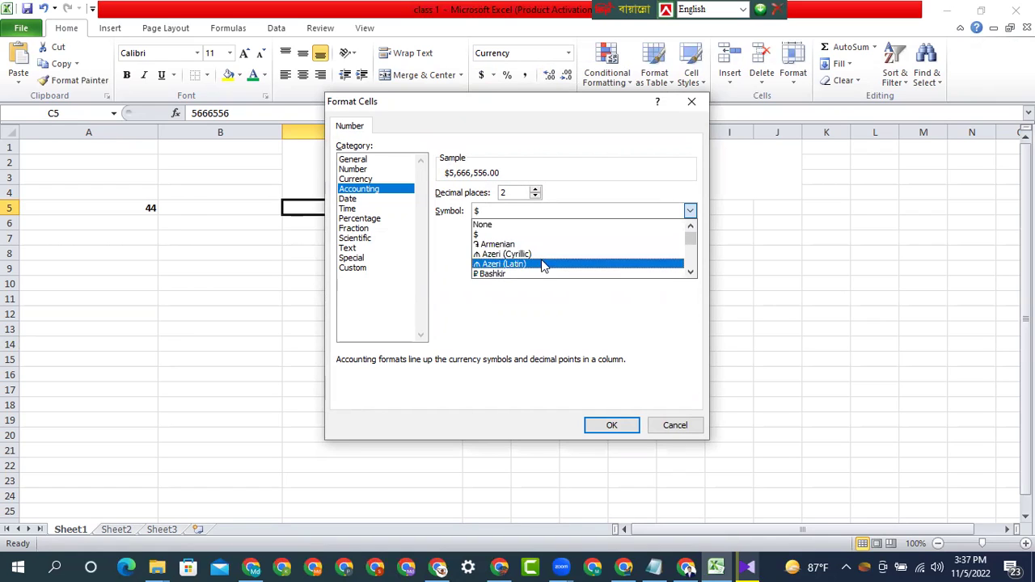
left_click(463, 317)
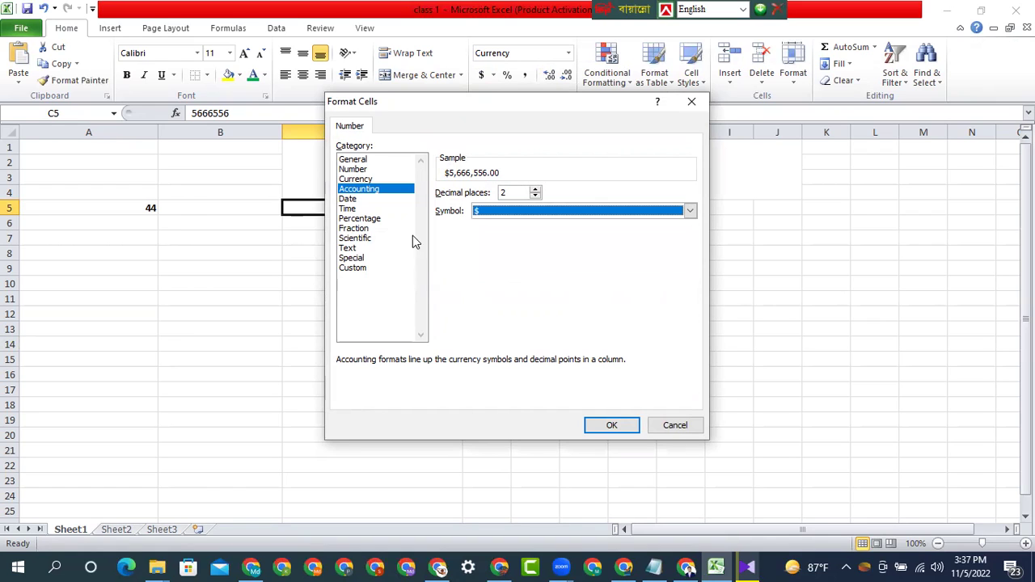
left_click(676, 425)
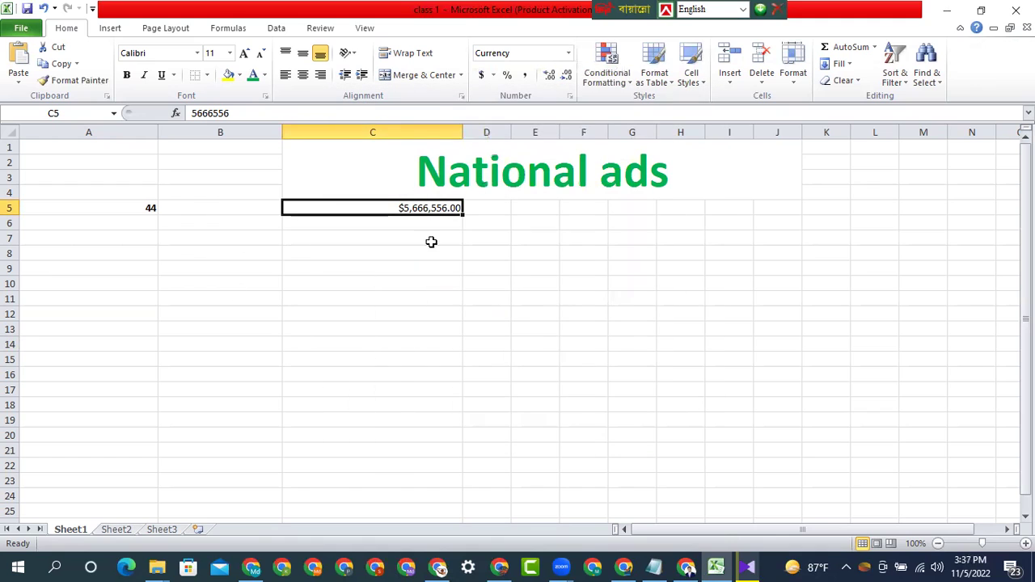
Step: Apply the Accounting format to cell C5 and switch it to Short Date
left_click(568, 53)
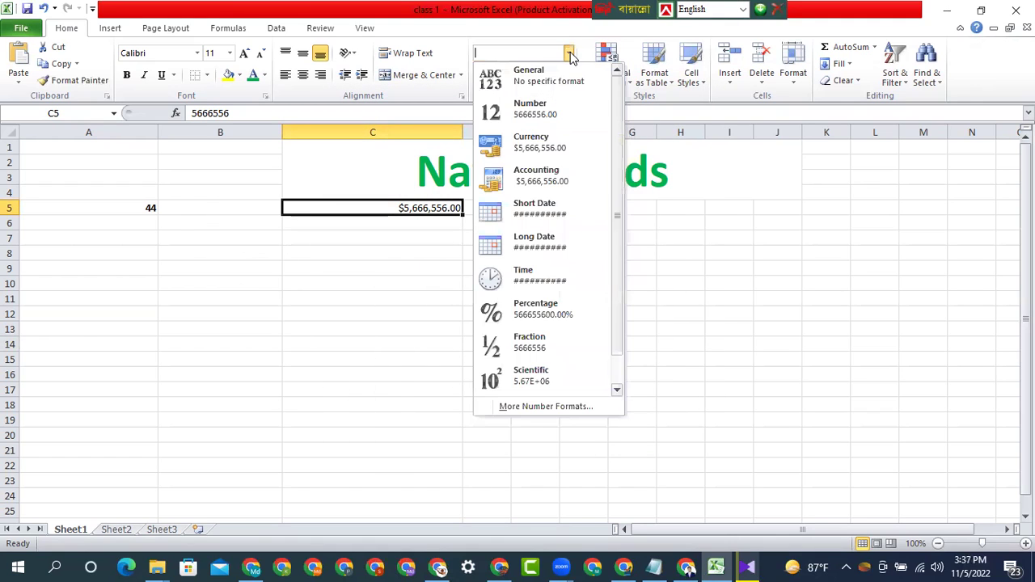
left_click(516, 178)
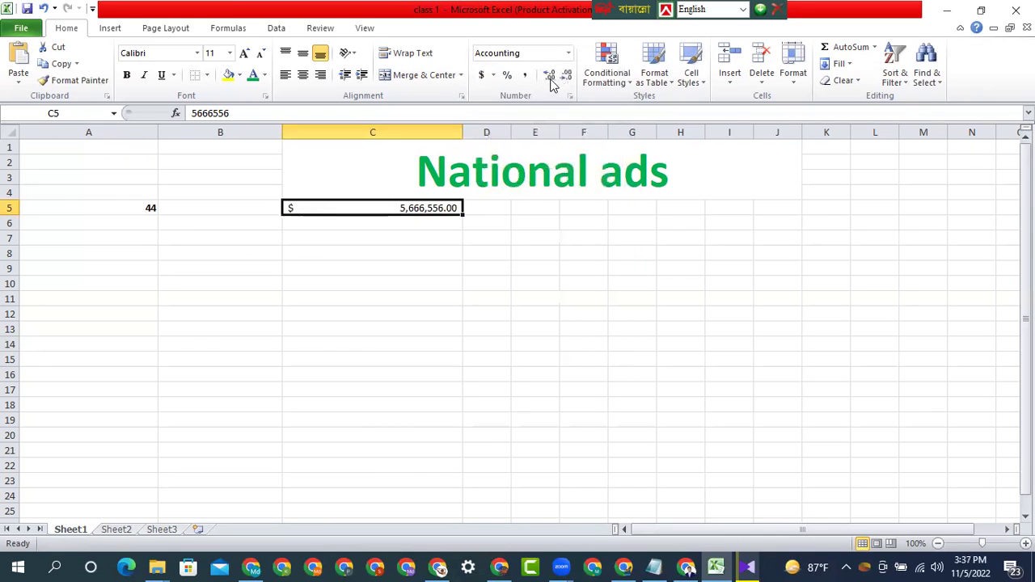
left_click(568, 53)
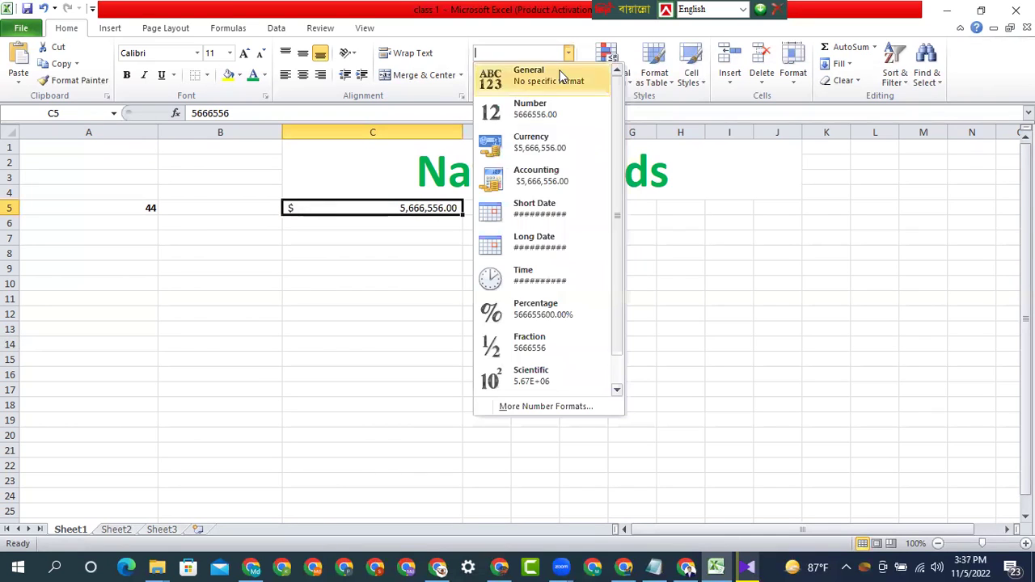
left_click(527, 209)
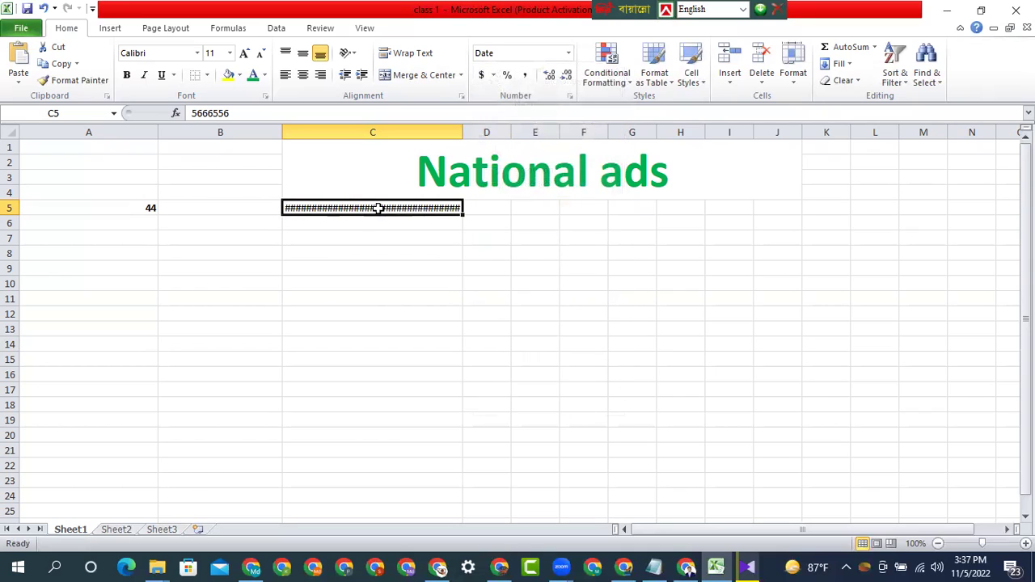
Step: Apply the Long Date format to cell C5 and switch it to Time
left_click(568, 52)
left_click(541, 243)
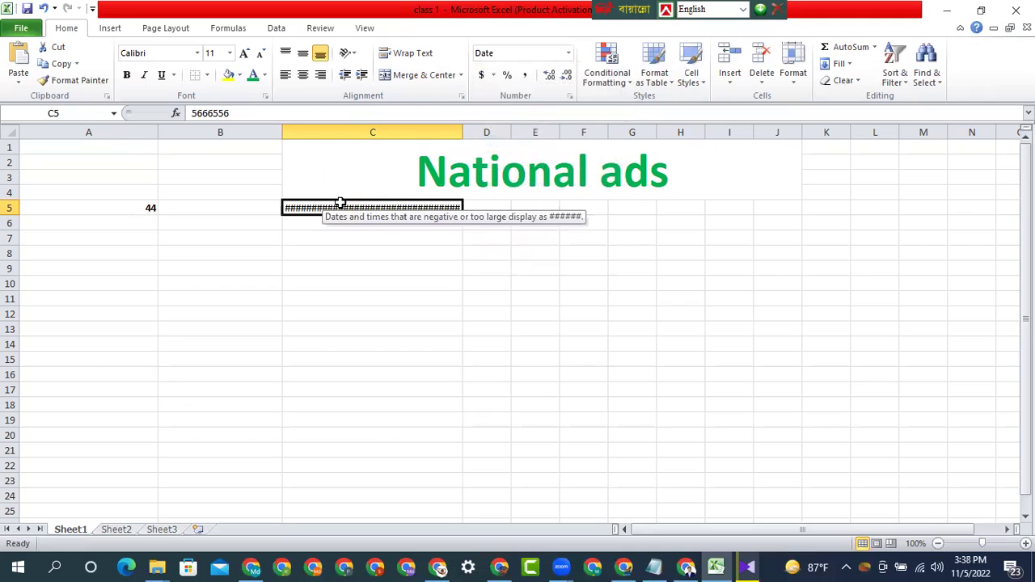
left_click(568, 53)
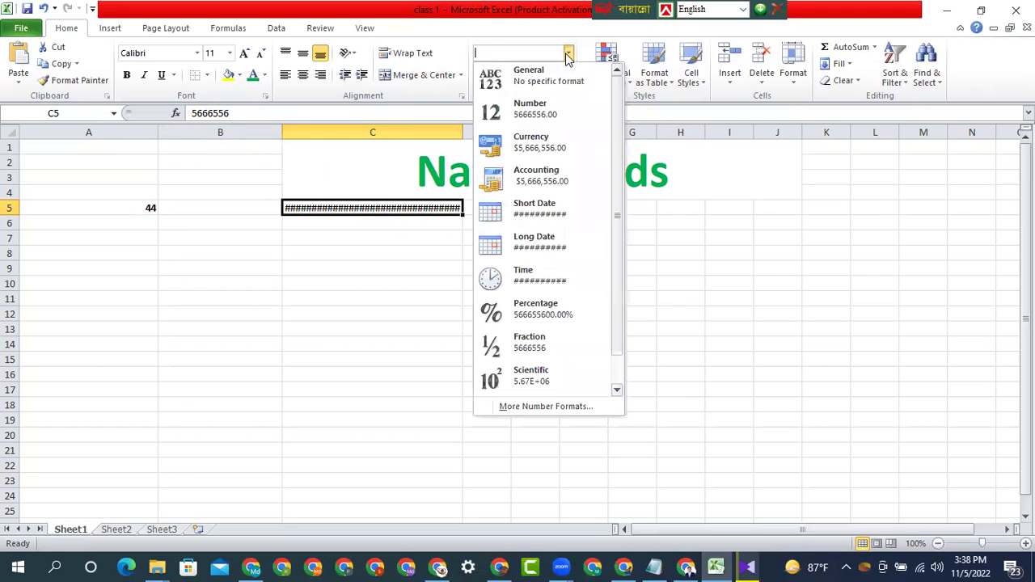
left_click(533, 280)
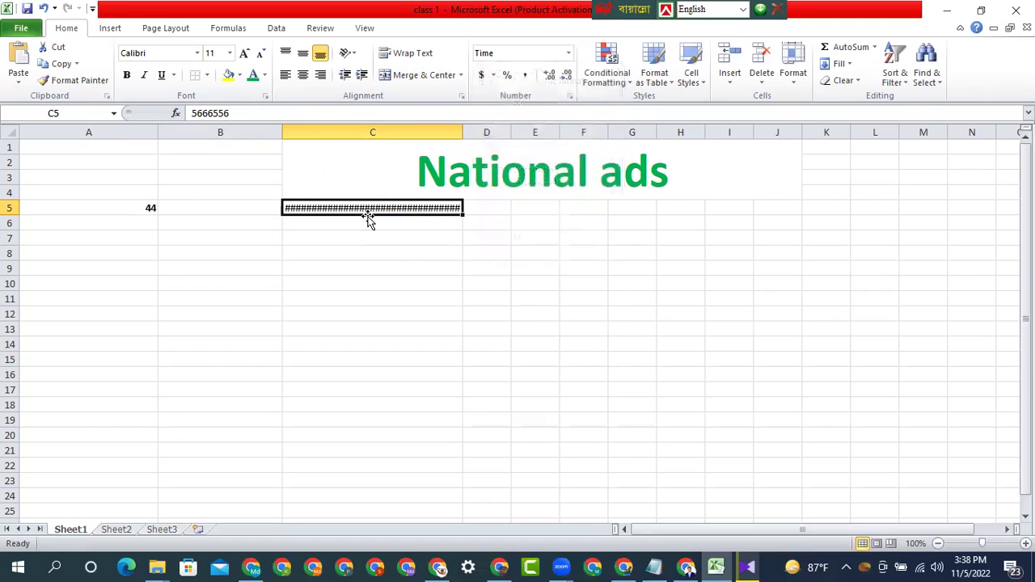
Step: Apply the Time format to cell C8 and enter 7 in it
left_click(352, 254)
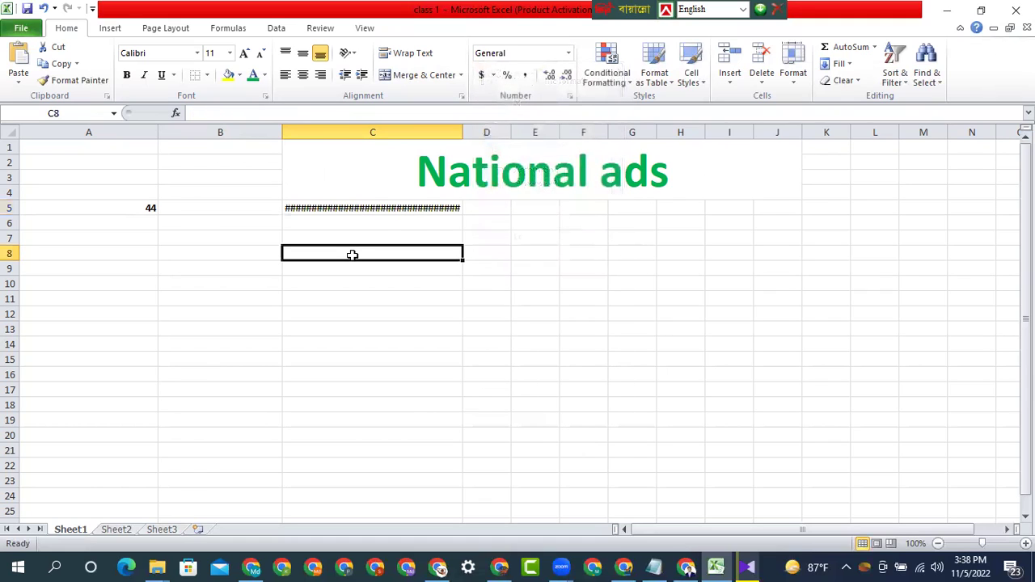
left_click(568, 53)
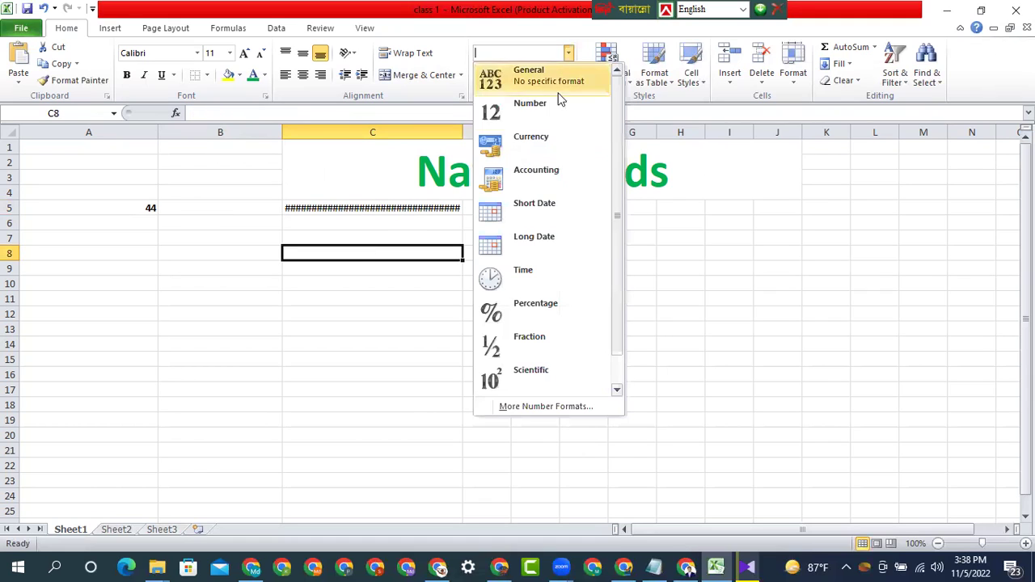
left_click(521, 275)
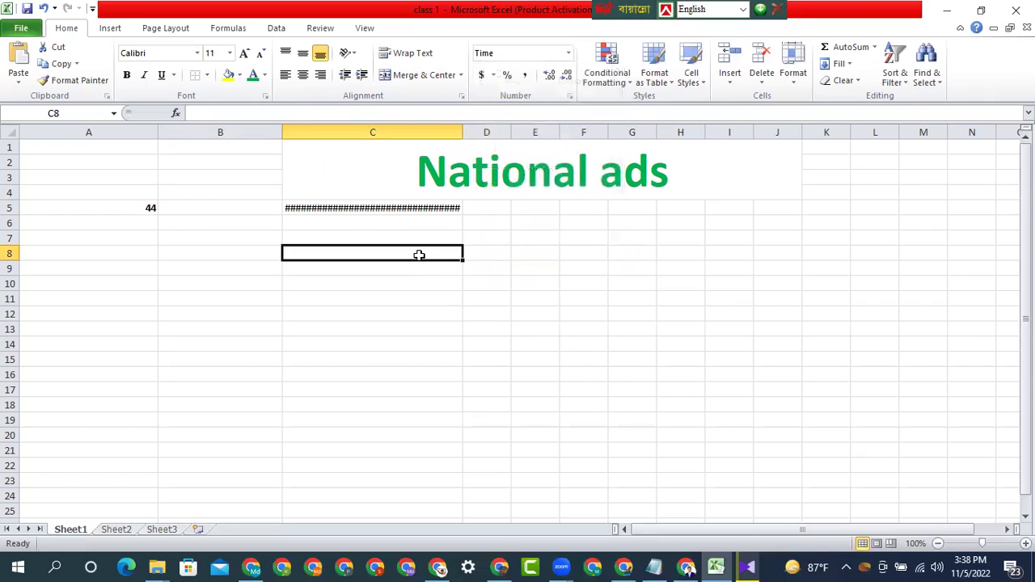
type("7")
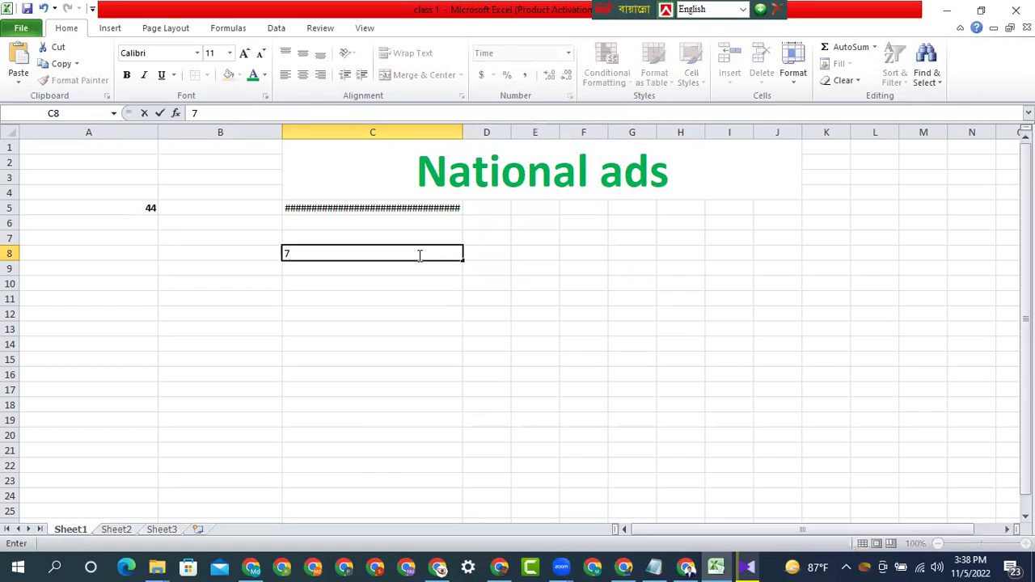
key("Return")
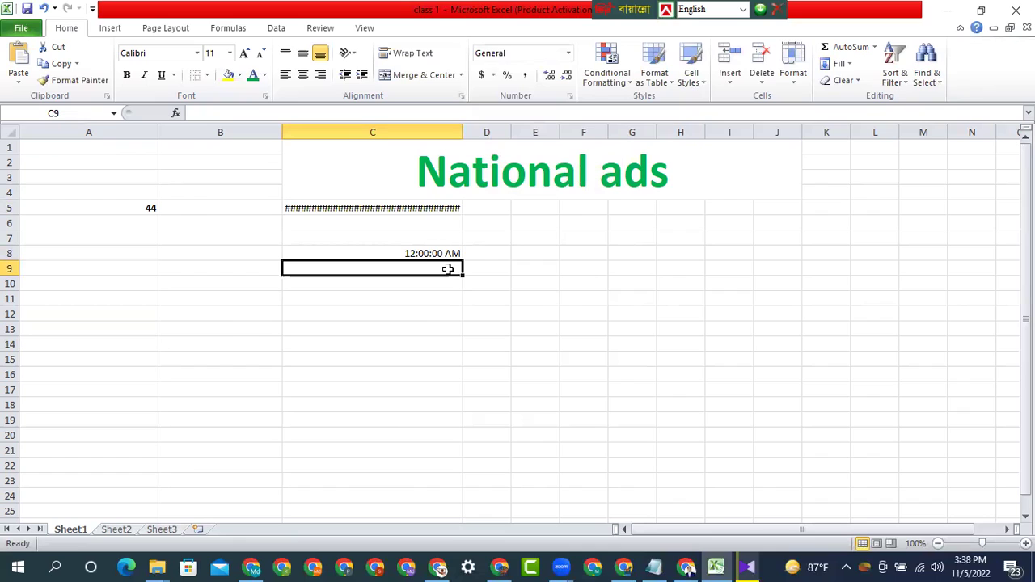
Step: Change the hour in cell C8's time value to 23
double_click(408, 253)
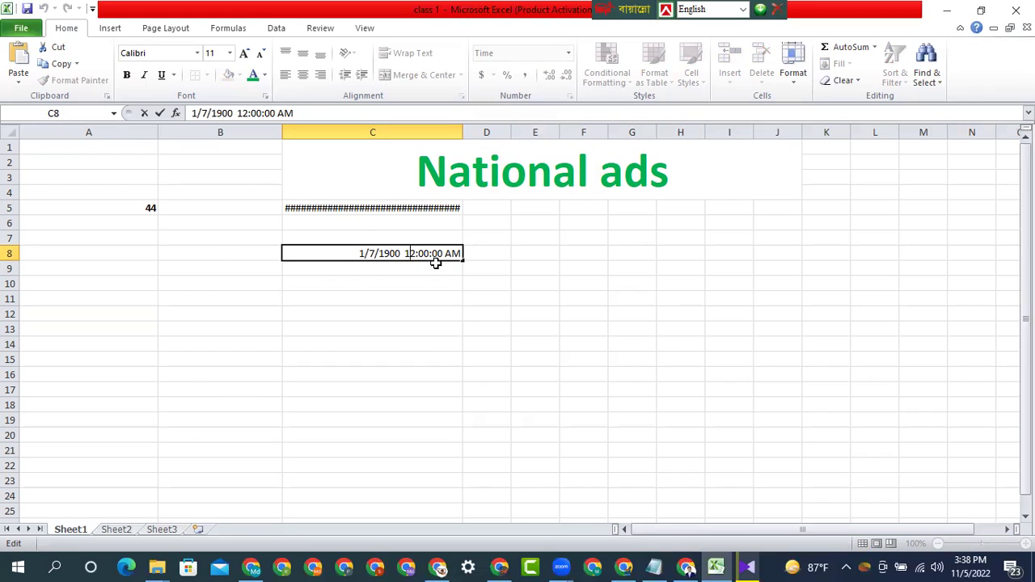
double_click(412, 252)
left_click(411, 252)
left_click_drag(405, 251, 415, 253)
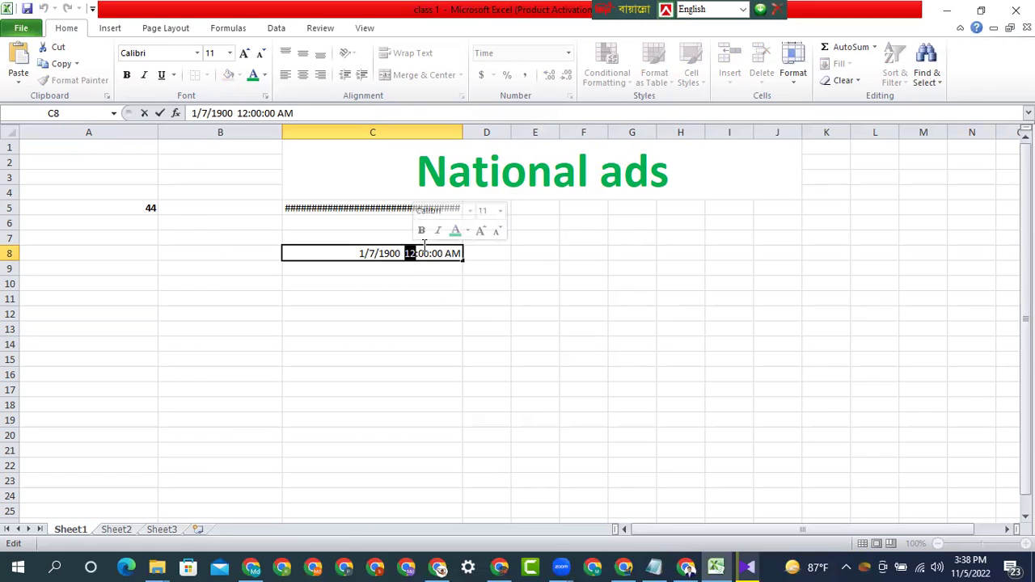
type("23")
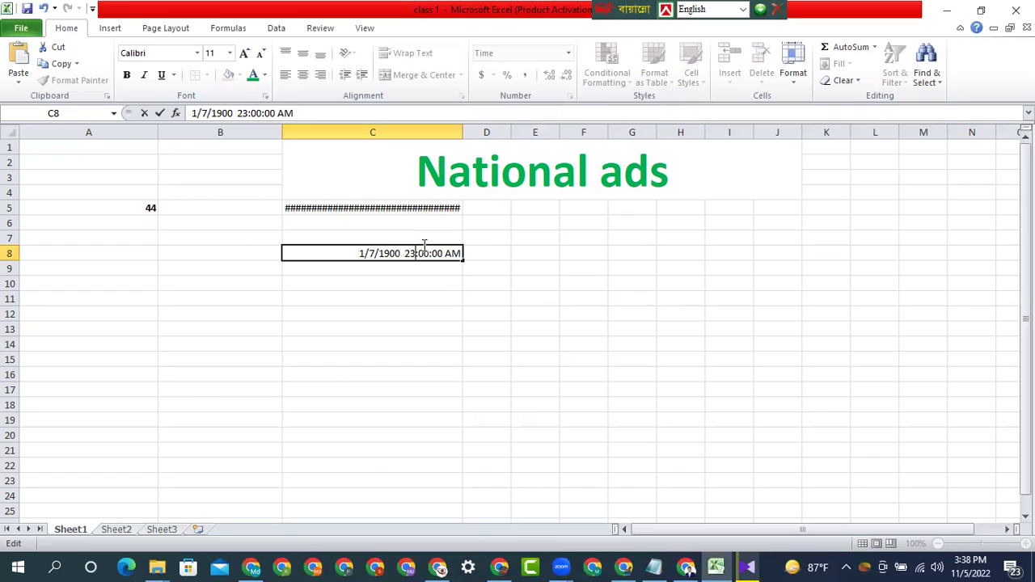
left_click(393, 326)
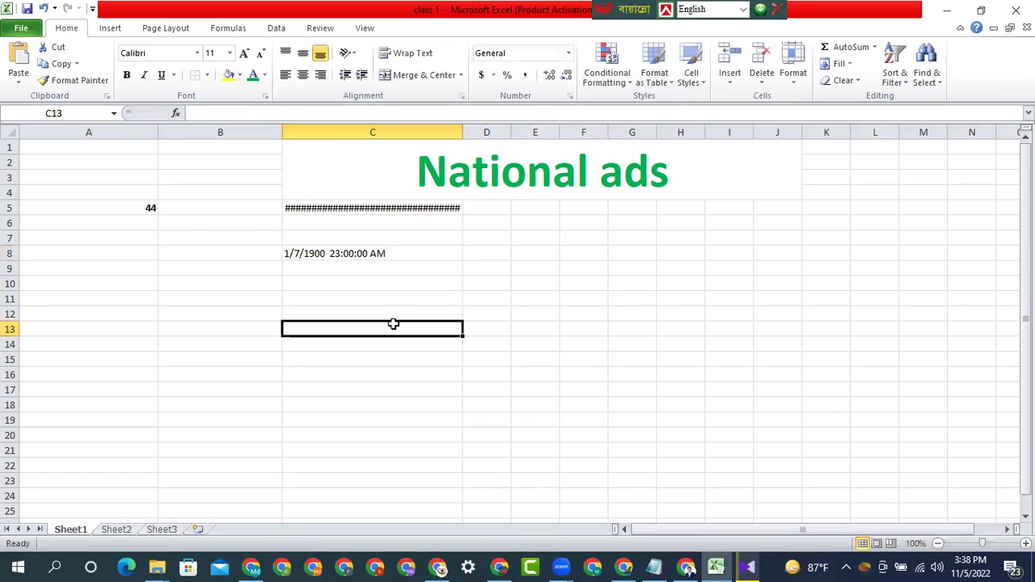
left_click(344, 269)
left_click(356, 255)
left_click(346, 340)
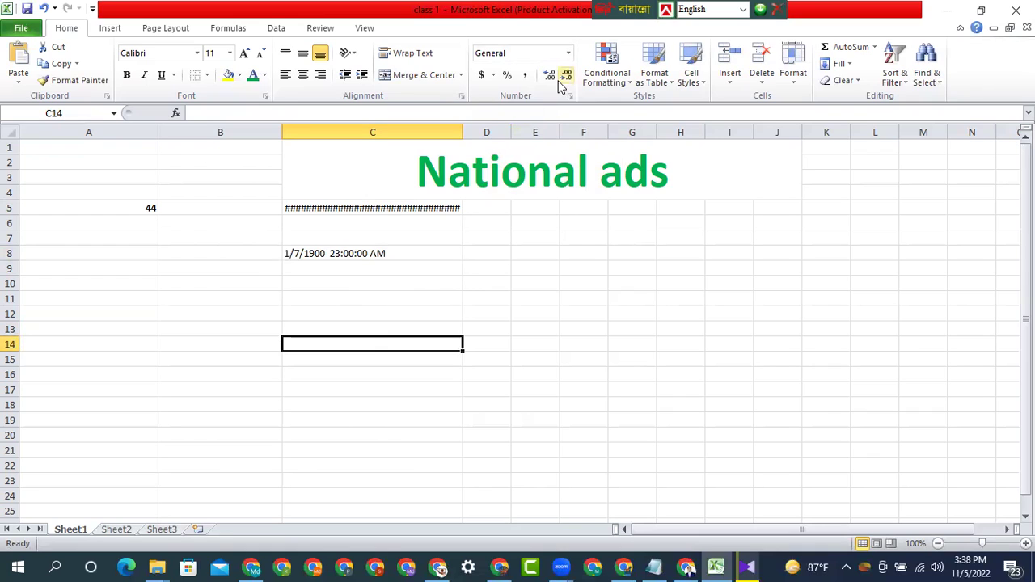
left_click(569, 54)
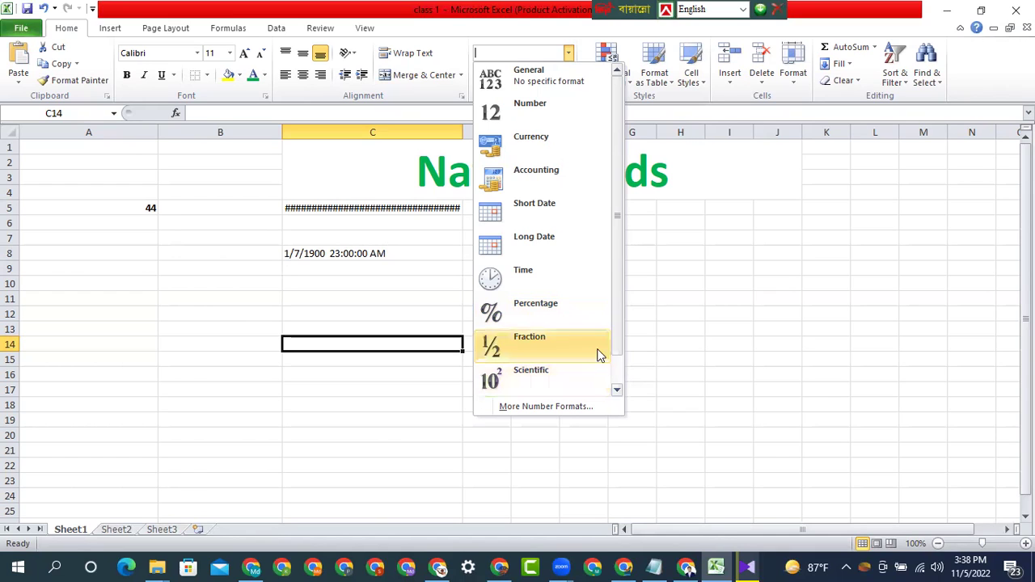
left_click(420, 398)
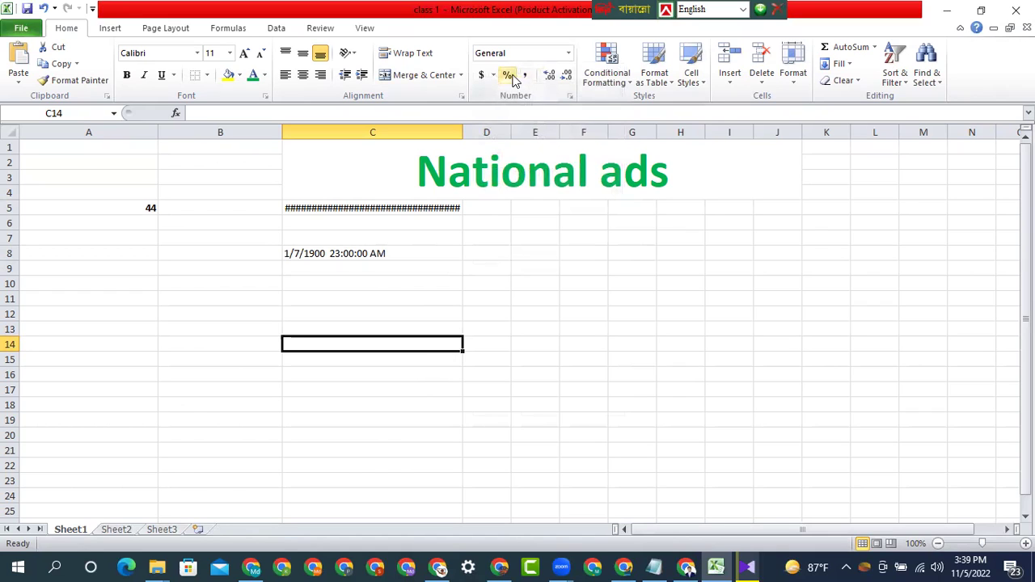
Step: Clear all the contents below the title in the range A5:E22
left_click_drag(441, 406, 183, 214)
key("BackSpace")
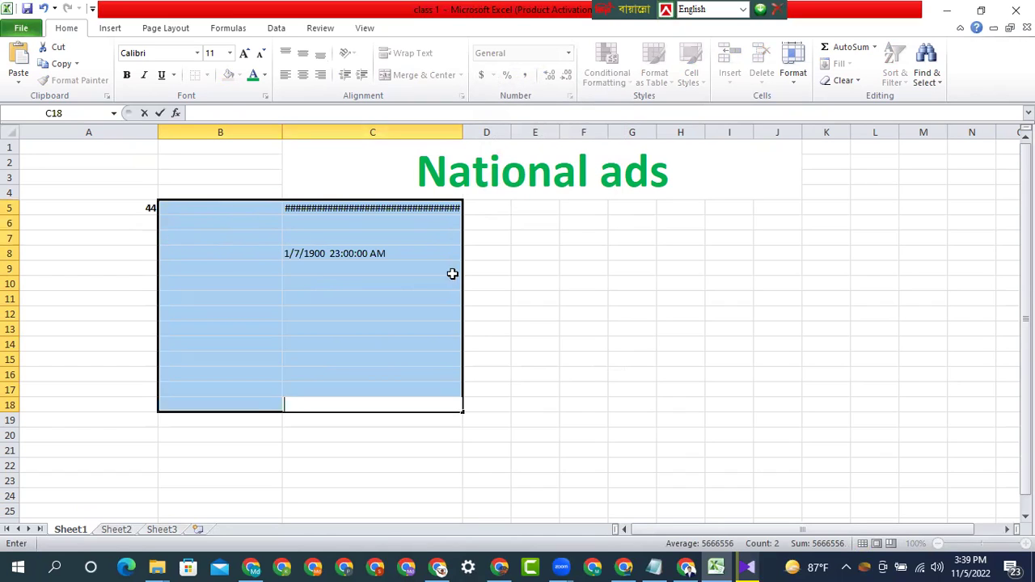
left_click(486, 374)
left_click_drag(523, 467, 266, 352)
left_click_drag(155, 220, 140, 211)
key("Delete")
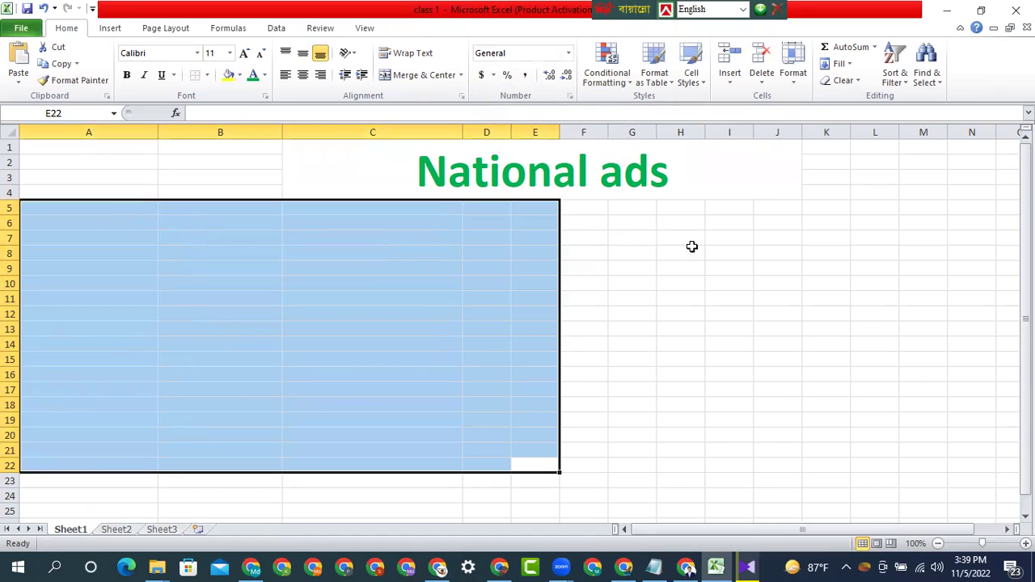
left_click(661, 237)
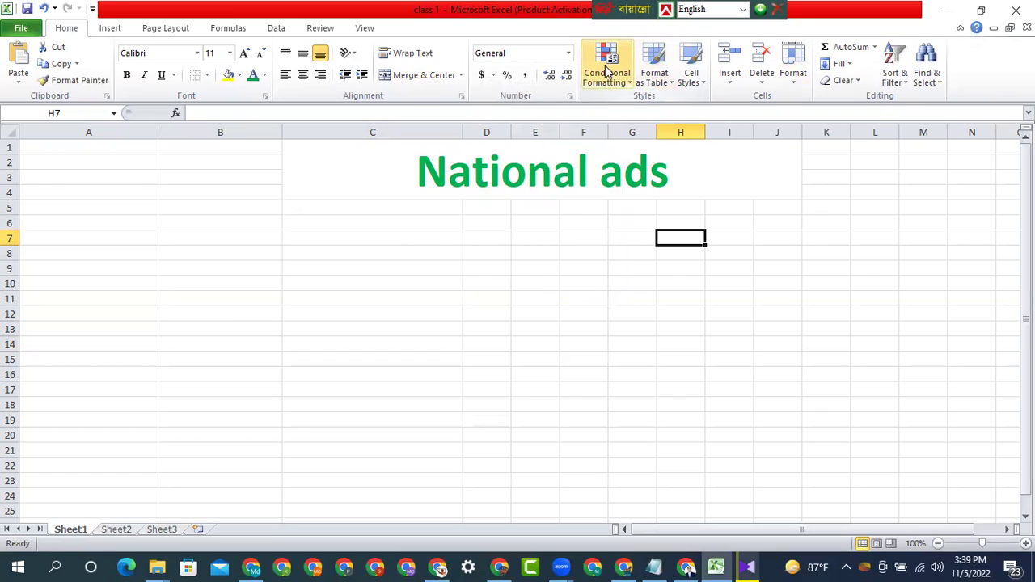
left_click(632, 84)
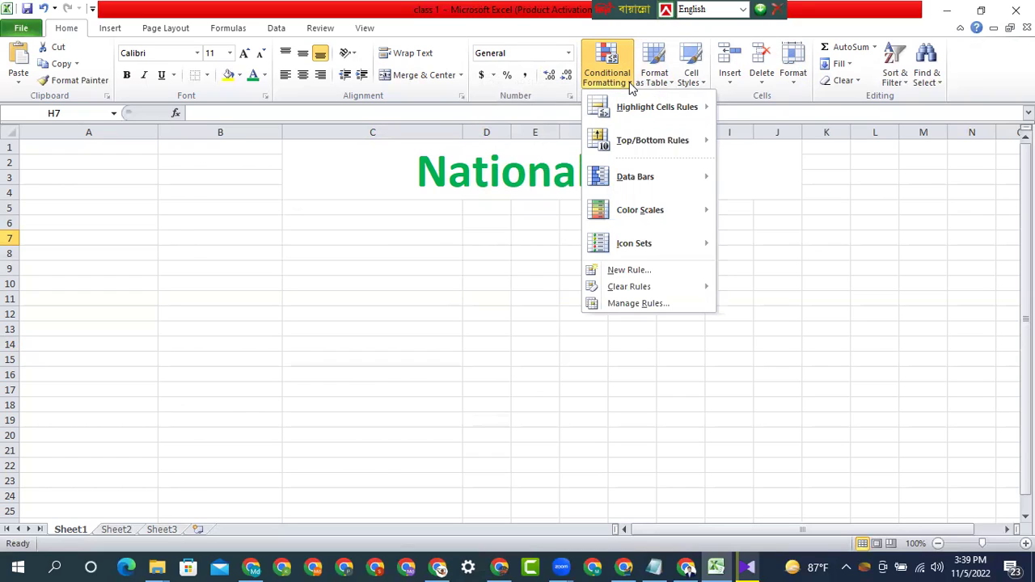
left_click(303, 271)
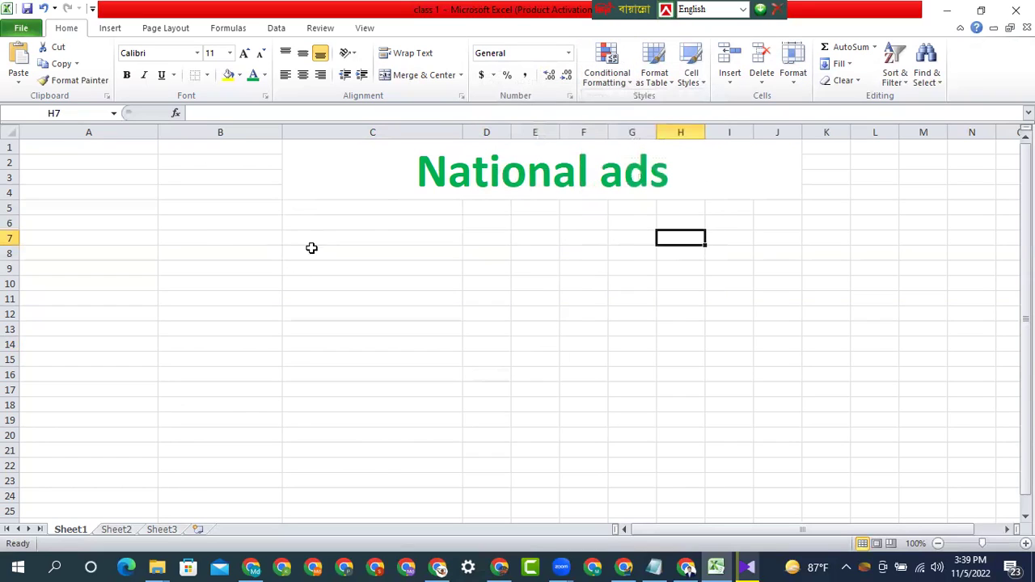
Step: Enter the values 676, 98, 767, 98 and 5665 down cells B9 to B13
left_click(222, 265)
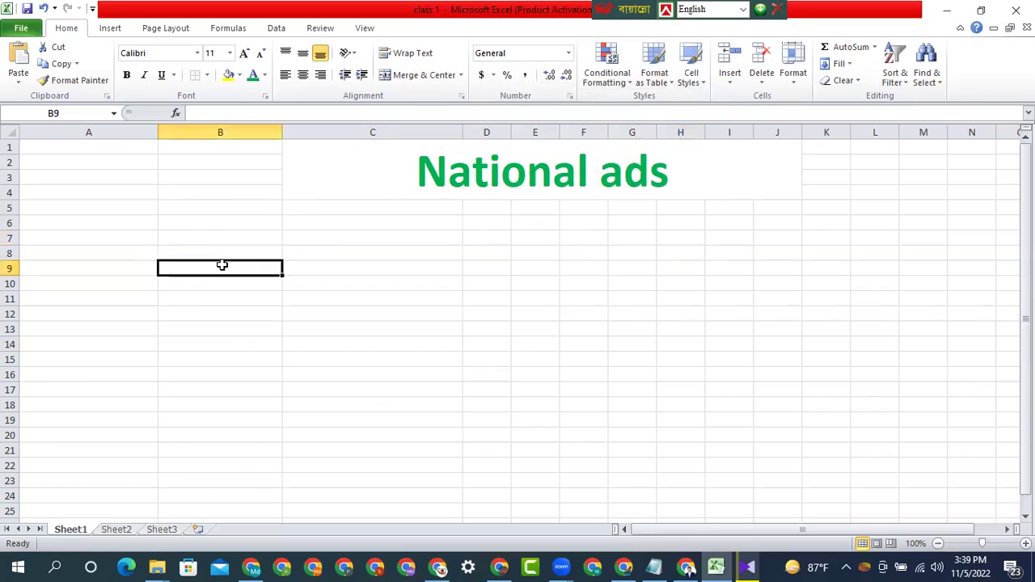
type("676")
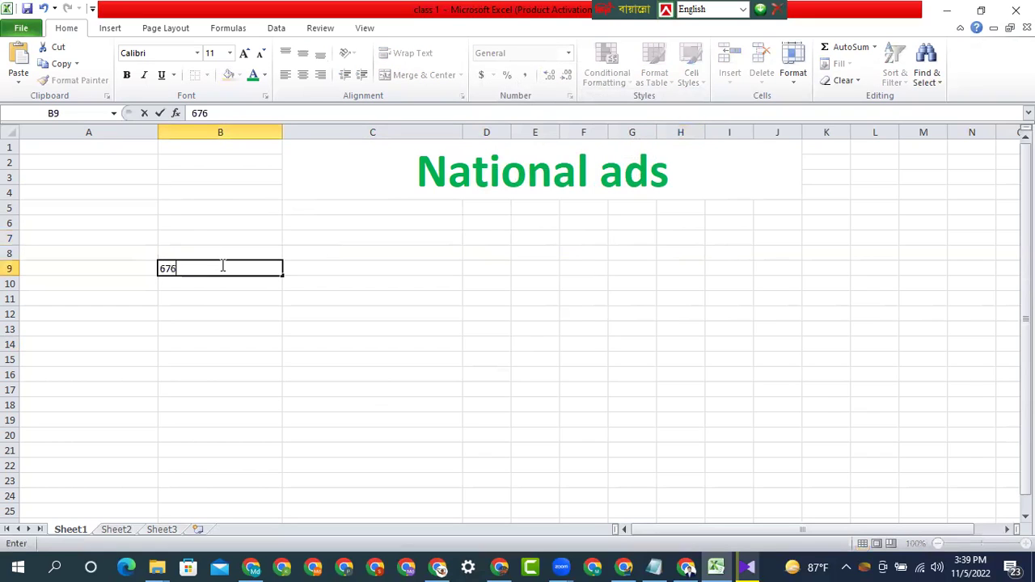
key("Return")
type("98")
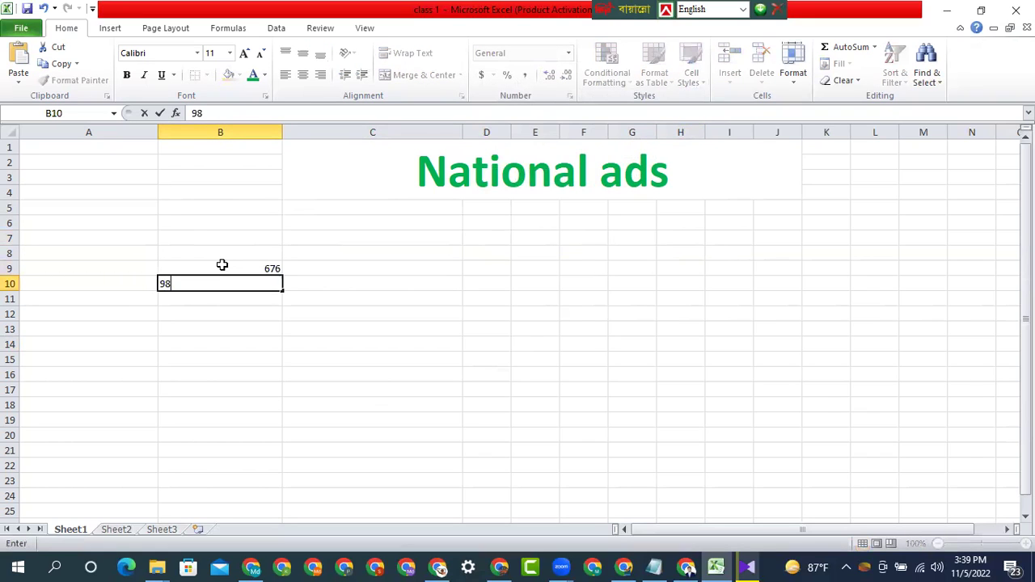
key("Return")
type("767")
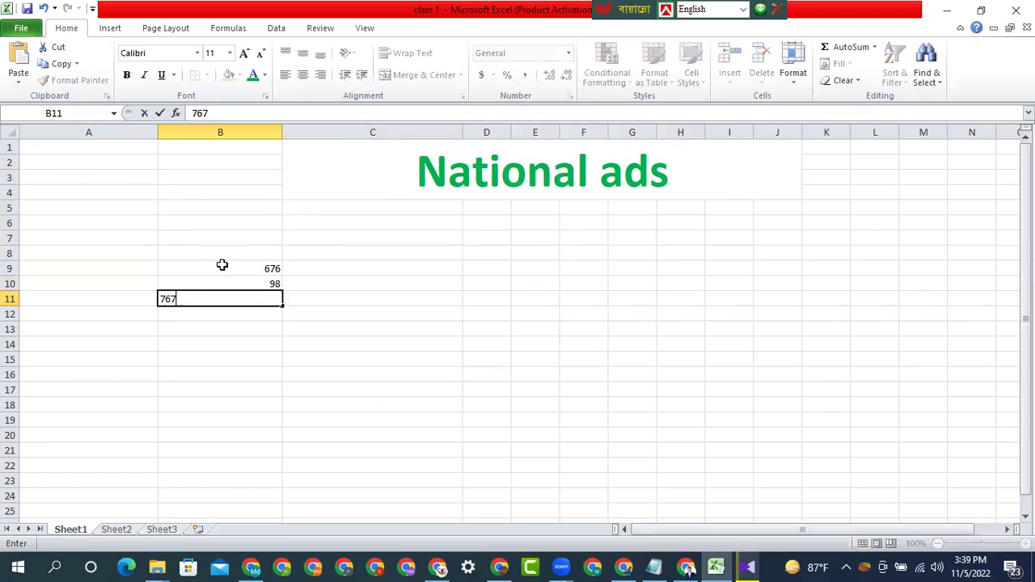
key("Return")
type("98")
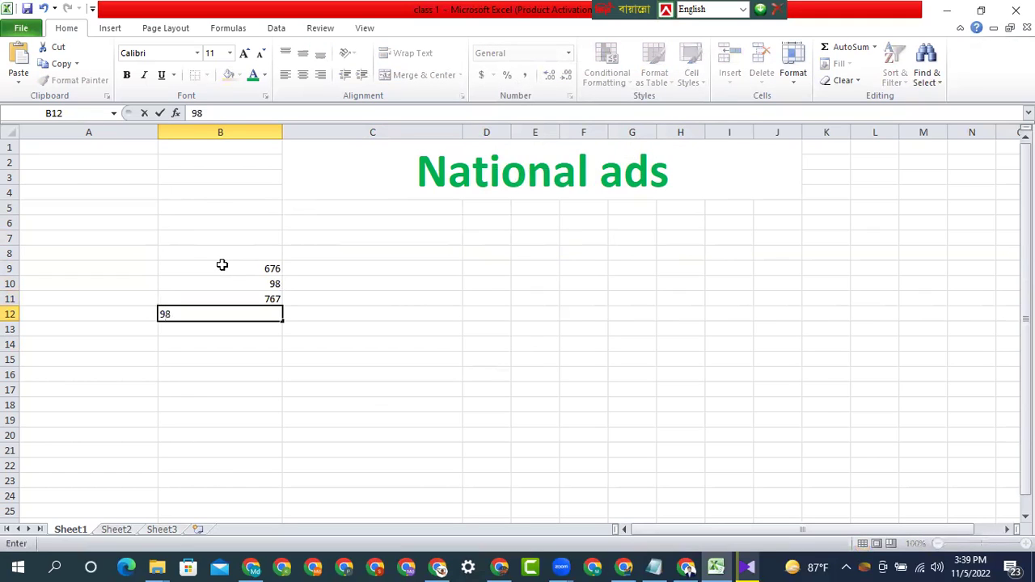
key("Return")
type("5665")
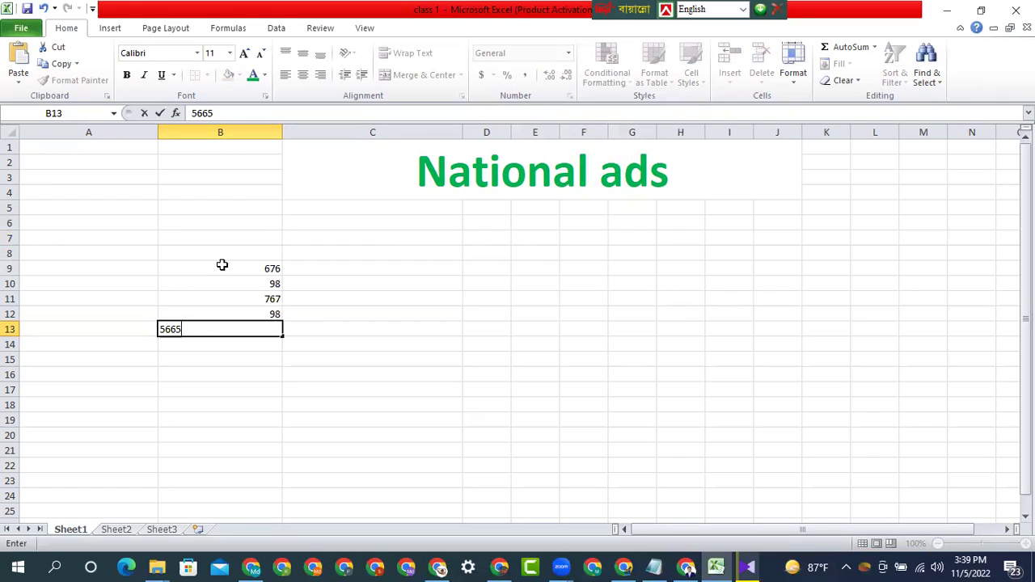
left_click(313, 357)
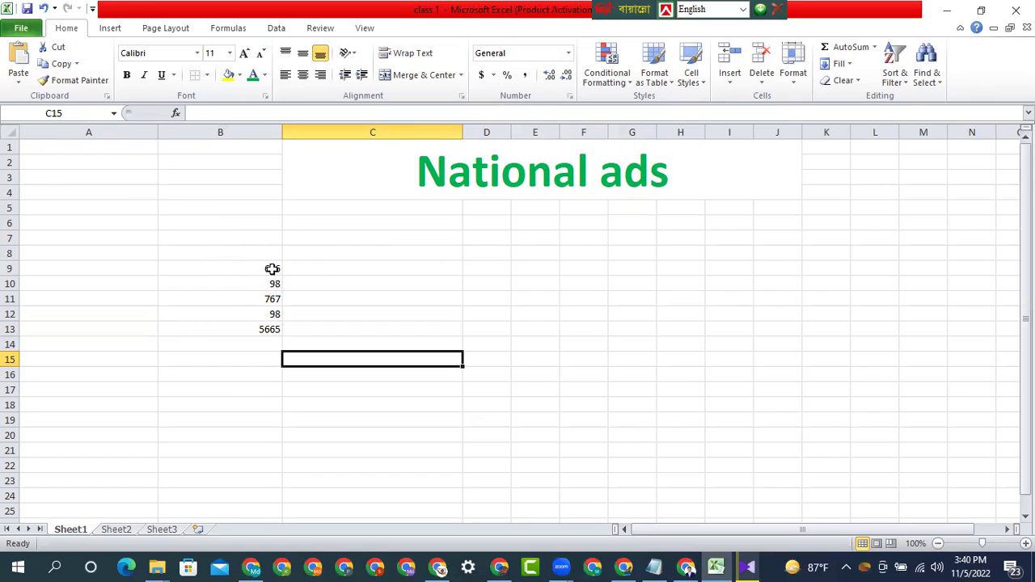
Step: Move the values in B9:B13 to C9:C13 and fill them back across into column B
left_click_drag(255, 266, 277, 326)
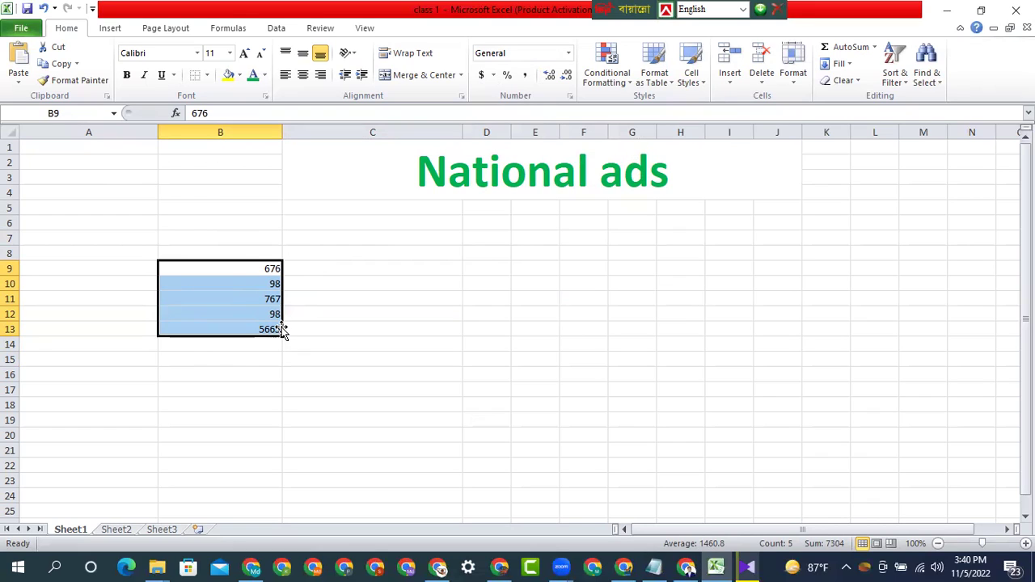
left_click_drag(281, 322, 331, 321)
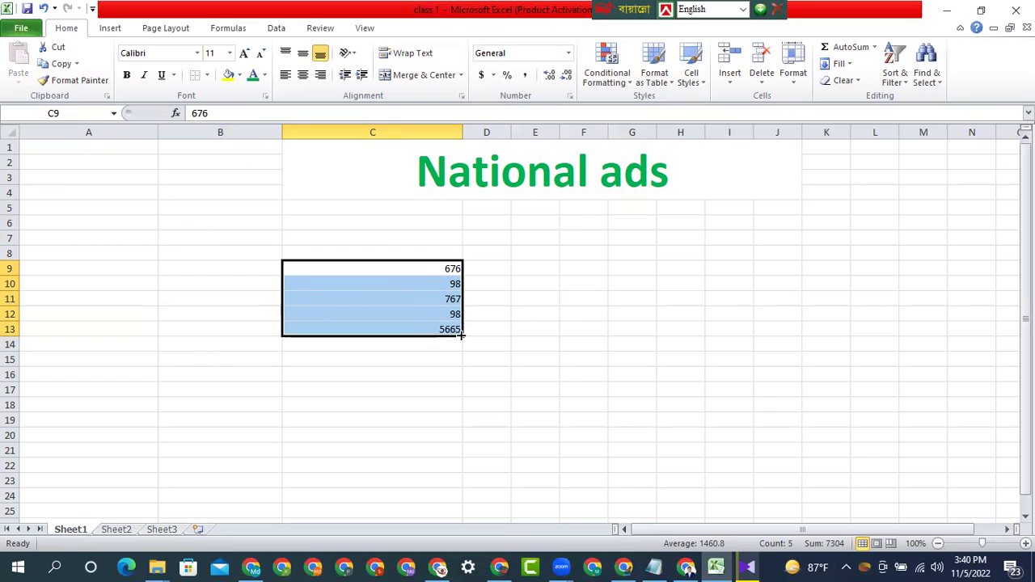
left_click_drag(462, 334, 133, 343)
left_click(383, 369)
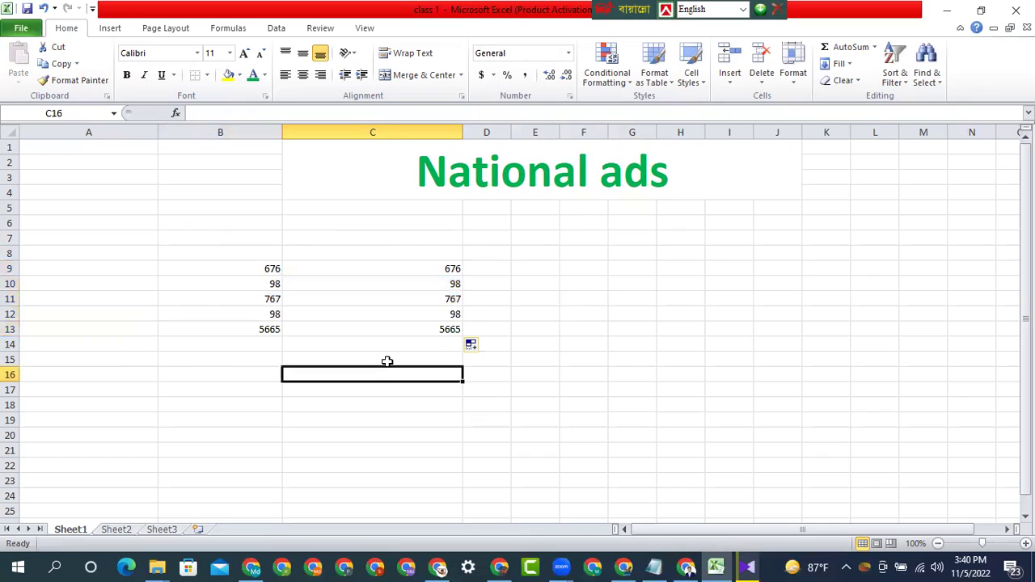
Step: Preview a Greater Than highlight rule on the range B8:D17 and close it without applying it
left_click_drag(503, 388, 239, 247)
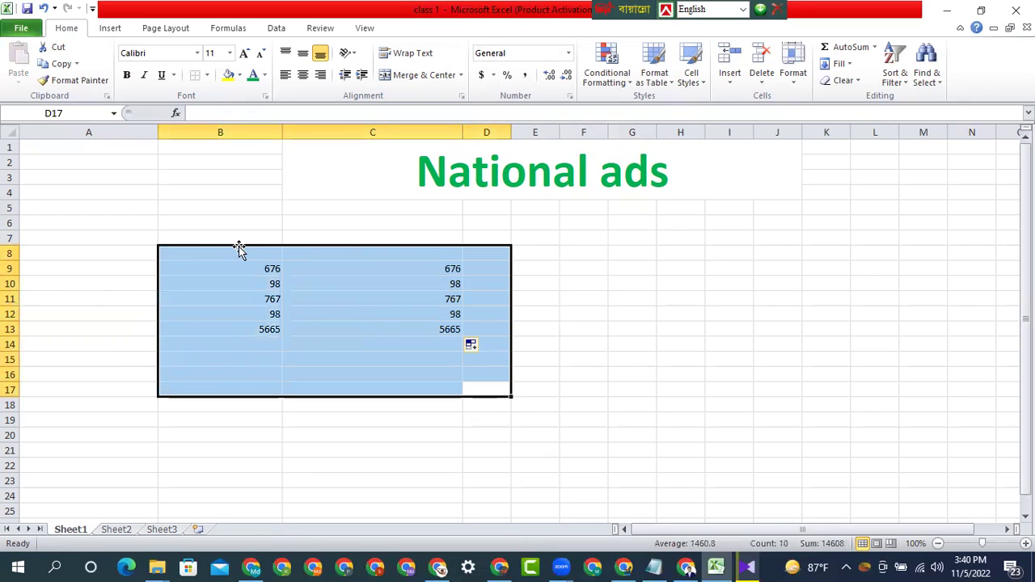
left_click(628, 83)
mouse_move(631, 108)
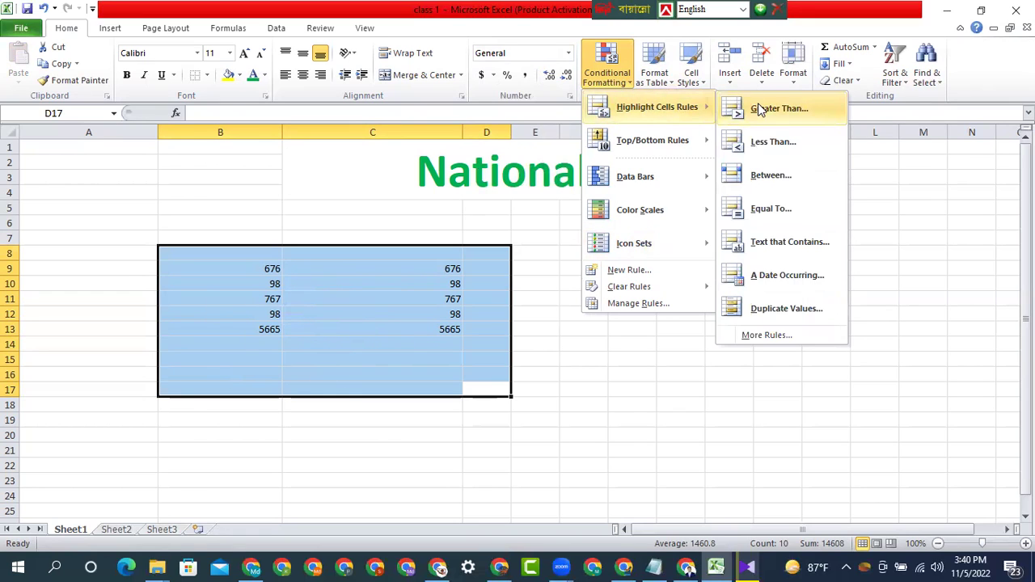
left_click(768, 108)
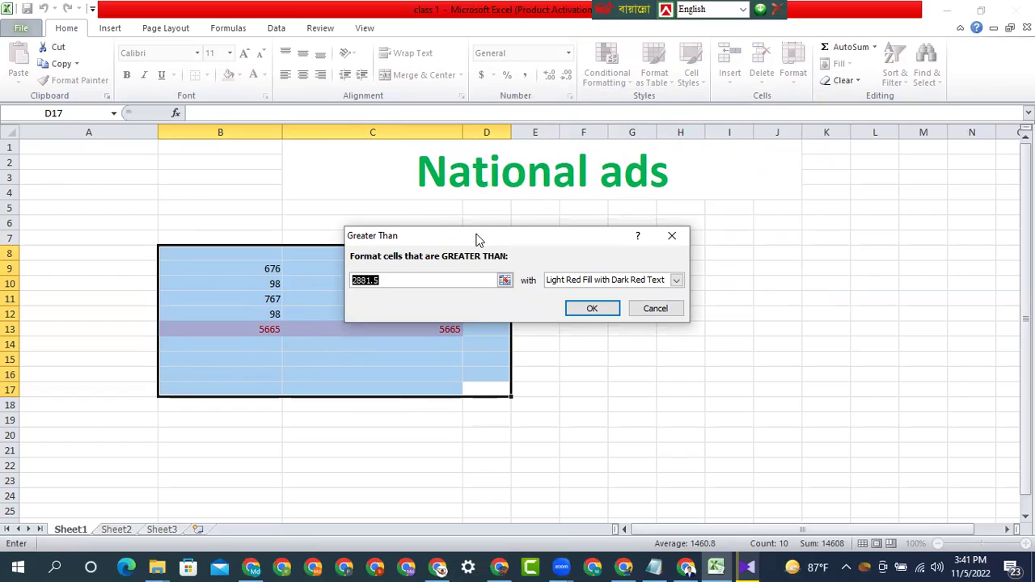
left_click_drag(477, 240, 611, 210)
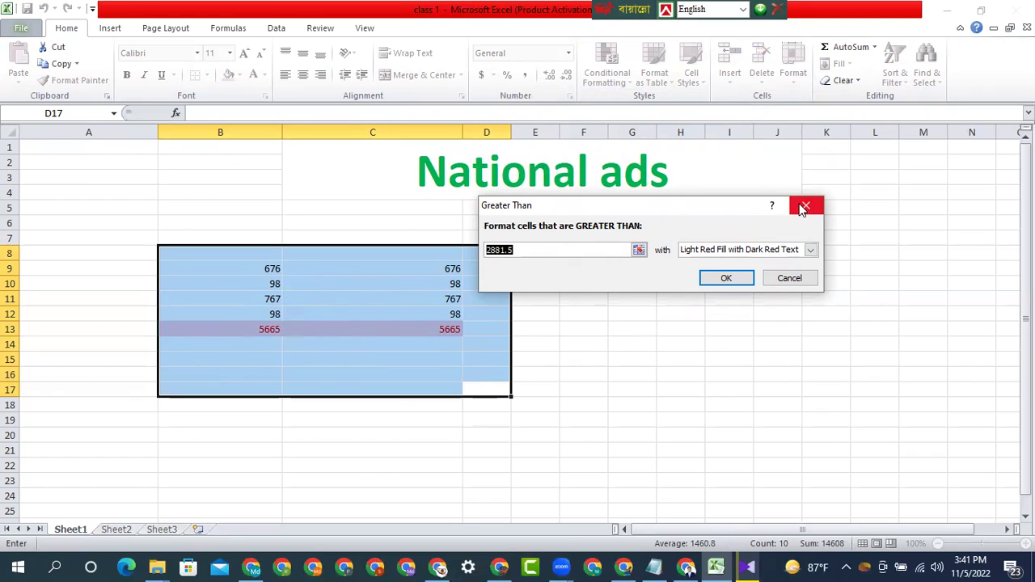
left_click(803, 208)
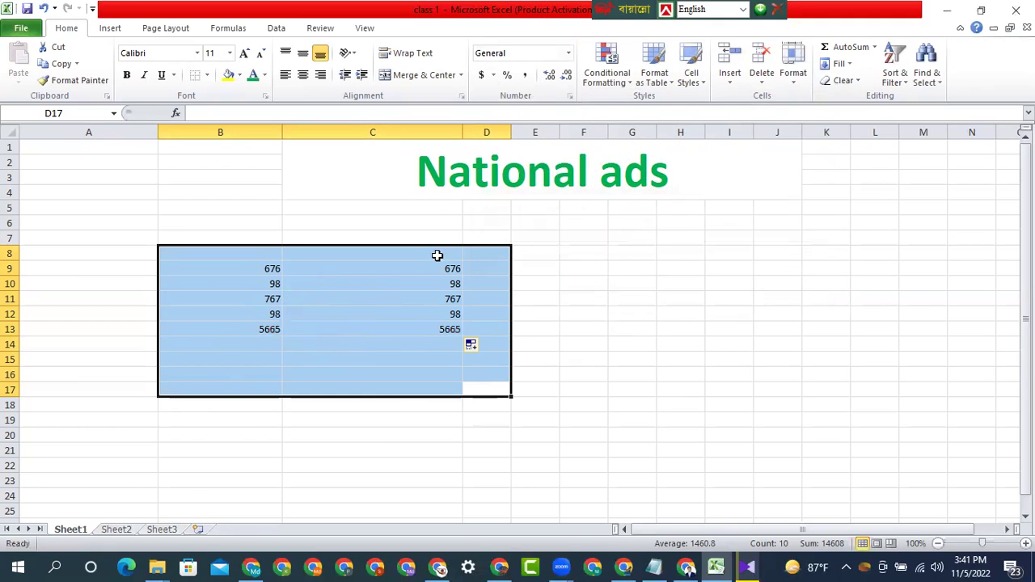
Step: Preview a Less Than 2881.5 highlight rule on B8:D17 with yellow and light red fills, and close it without applying it
left_click(615, 73)
mouse_move(683, 108)
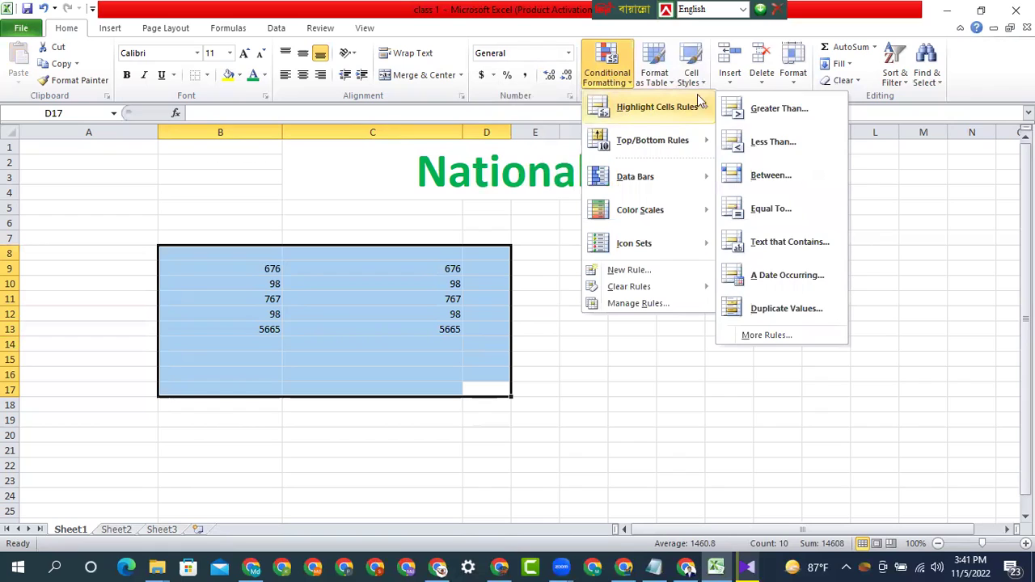
left_click(760, 142)
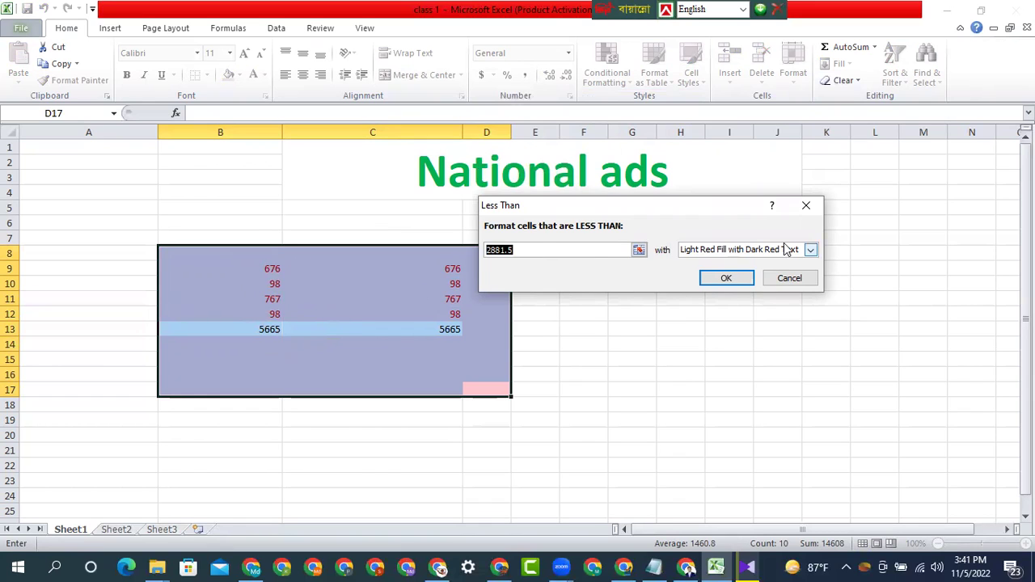
left_click(809, 250)
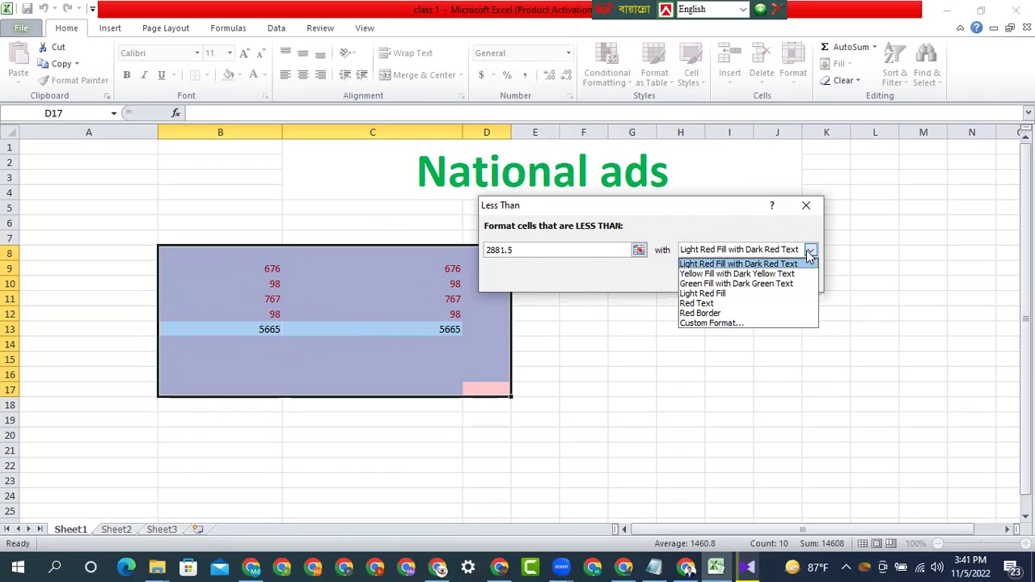
left_click(742, 274)
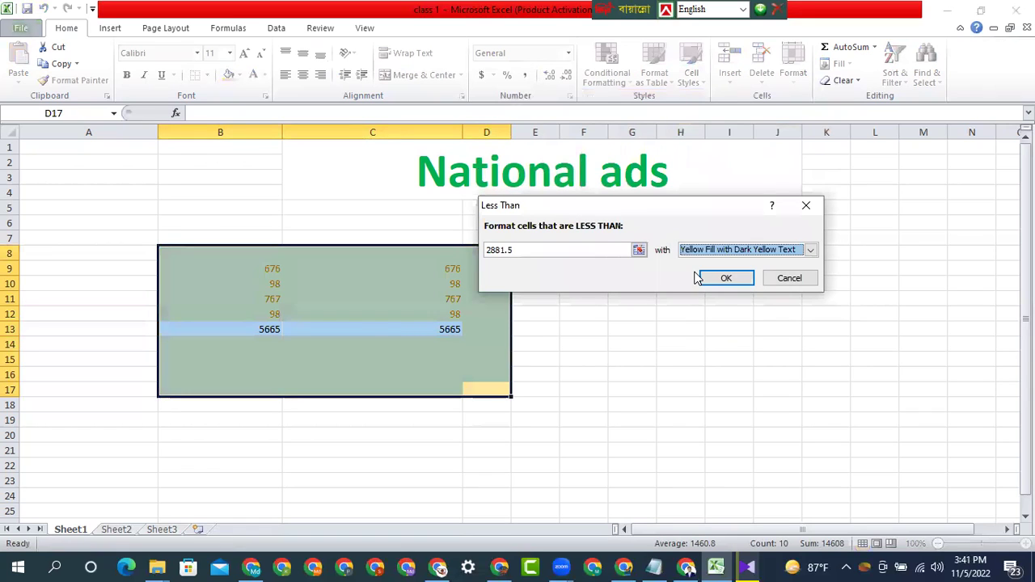
left_click(811, 251)
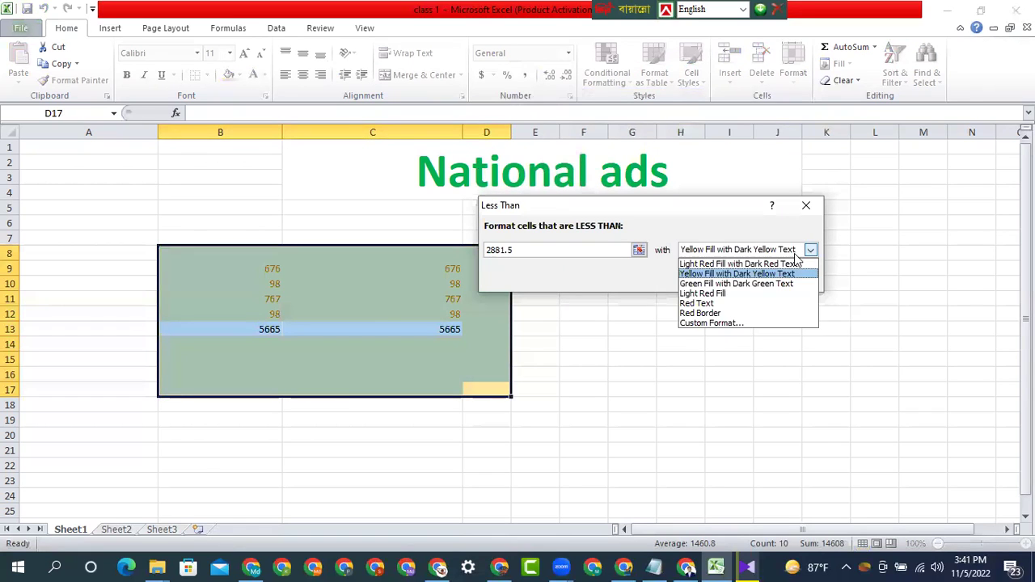
left_click(764, 264)
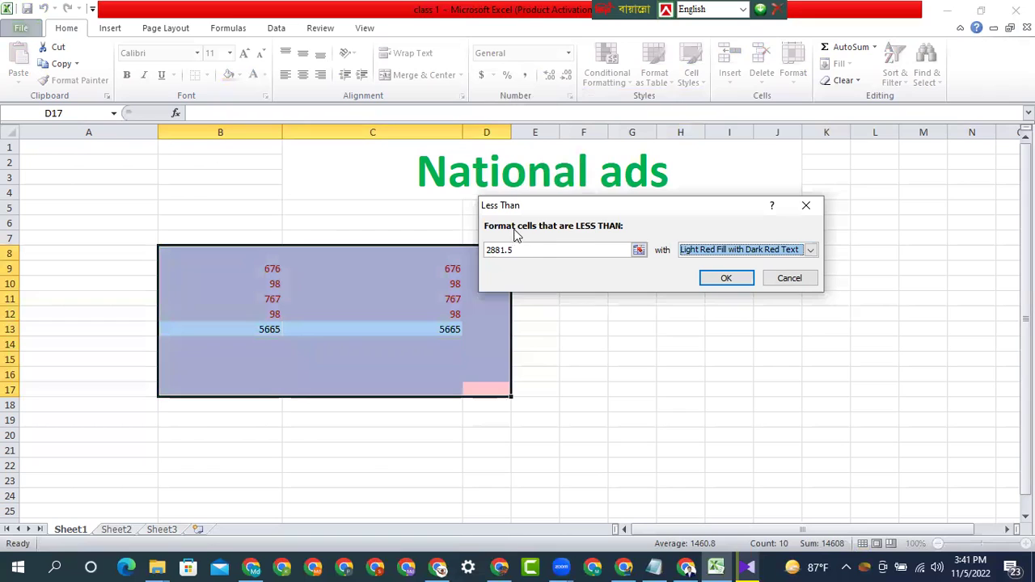
left_click(805, 208)
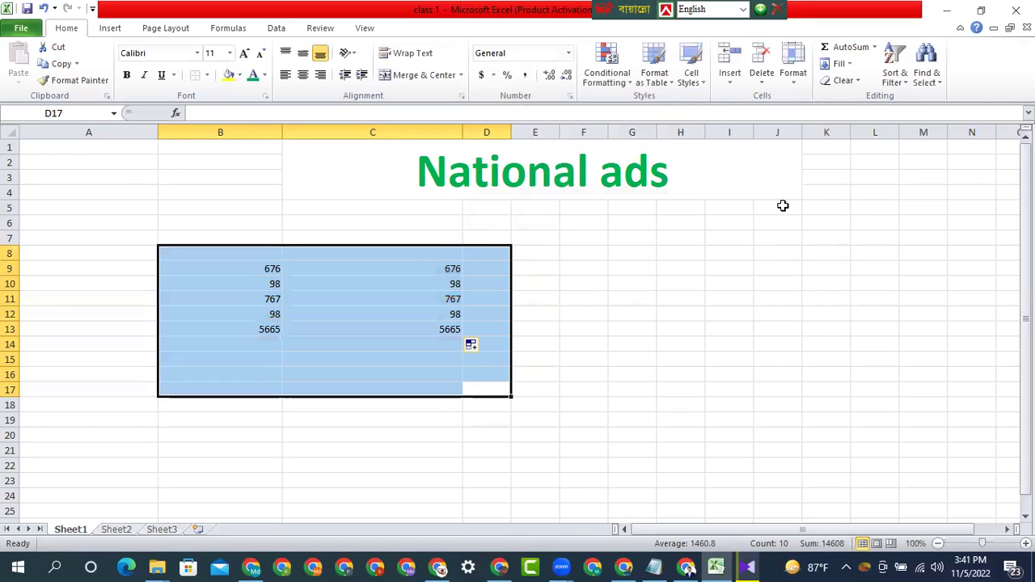
Step: Apply a Between highlight rule for 1490 to 4273 with Light Red Fill with Dark Red Text to B8:D17
left_click(599, 78)
mouse_move(619, 116)
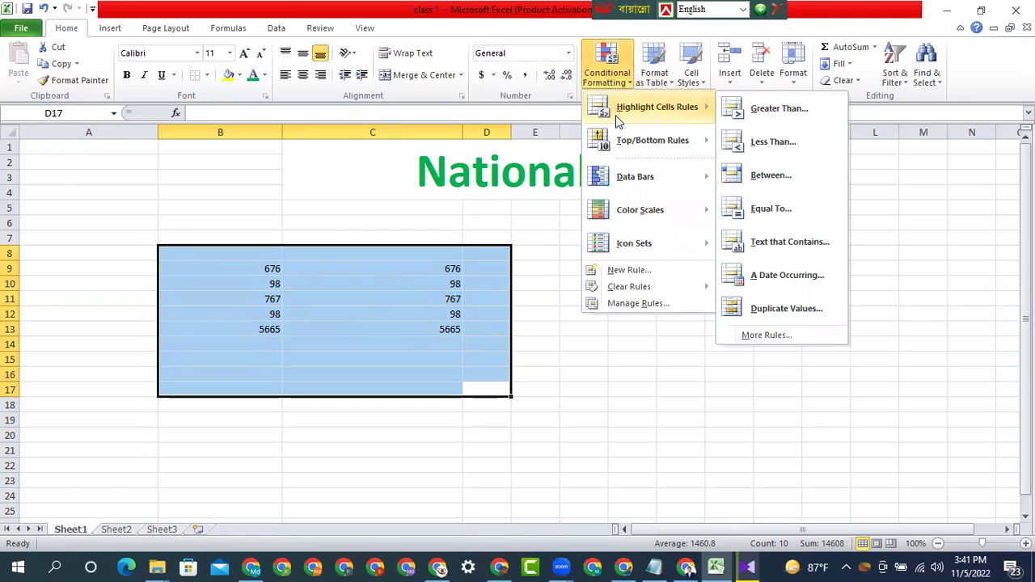
left_click(755, 177)
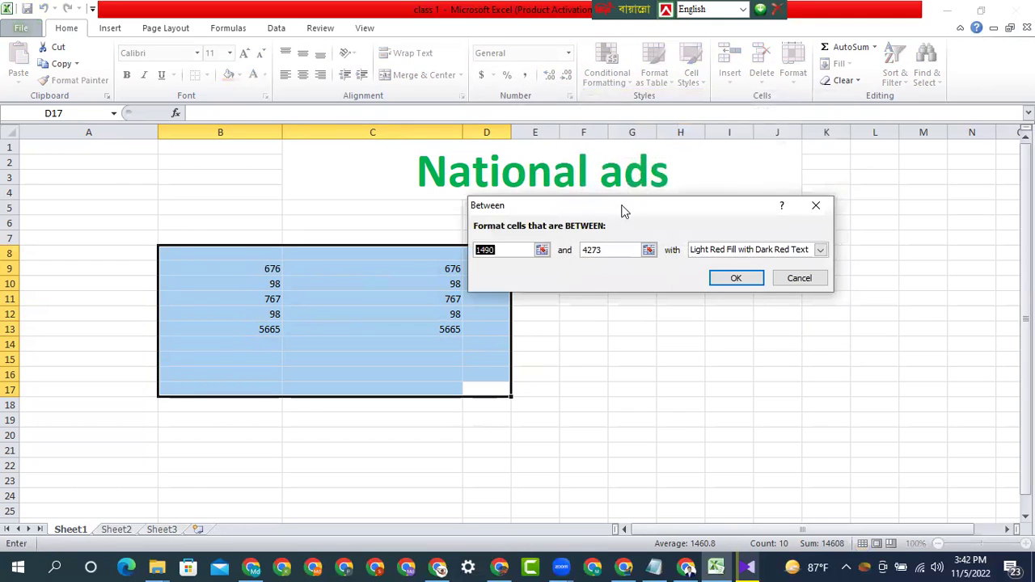
left_click(742, 284)
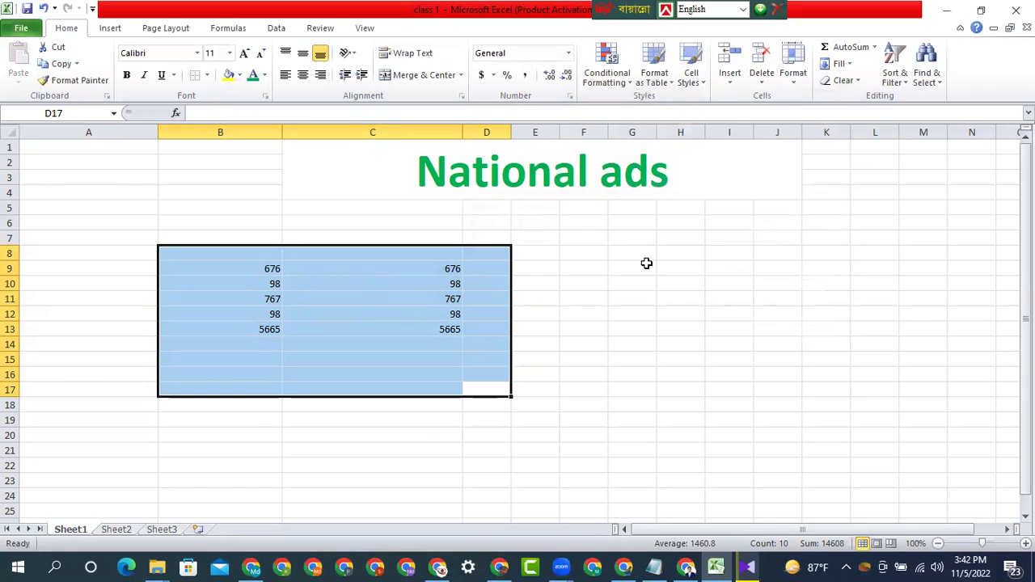
left_click(607, 74)
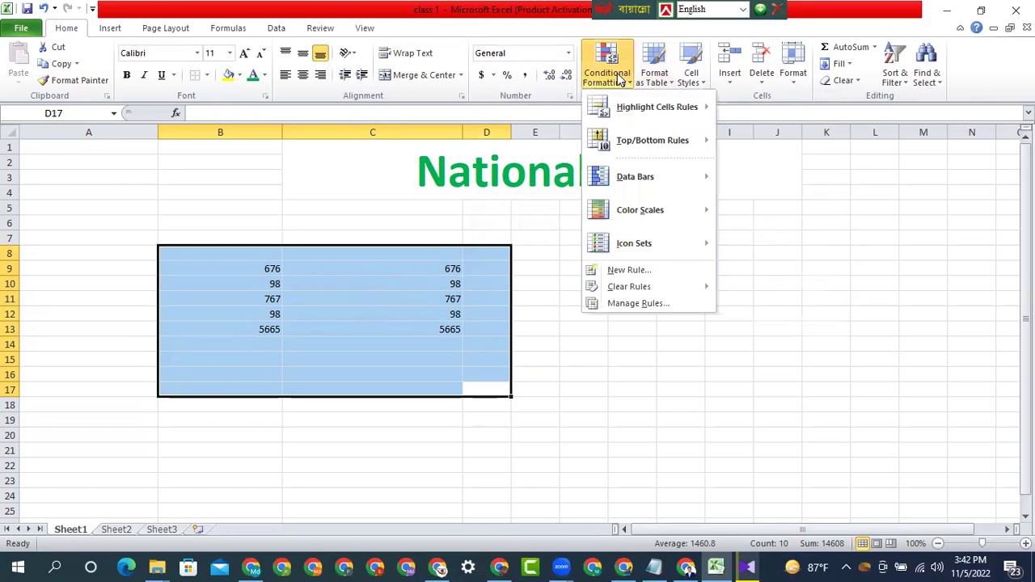
mouse_move(629, 109)
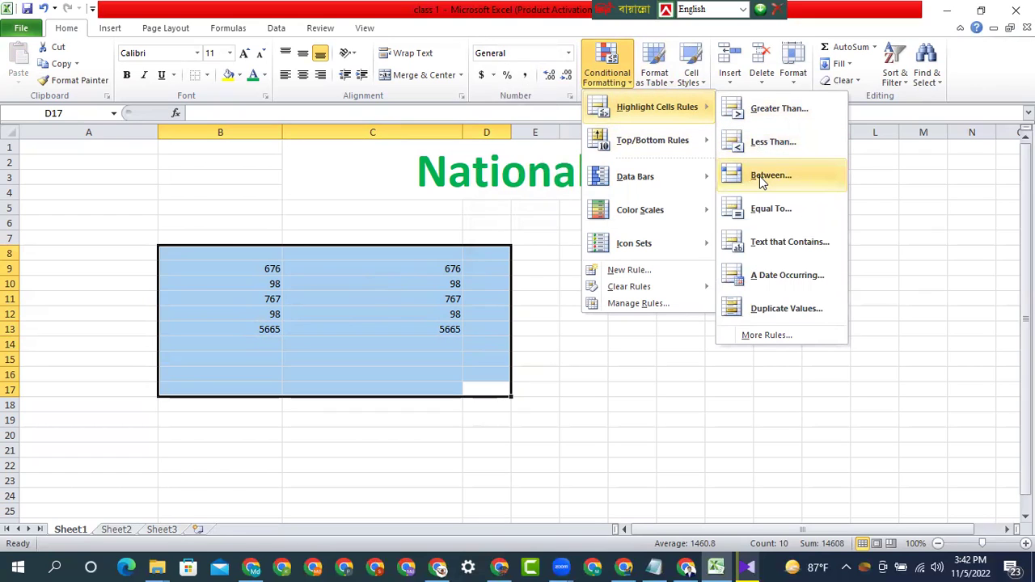
left_click(408, 441)
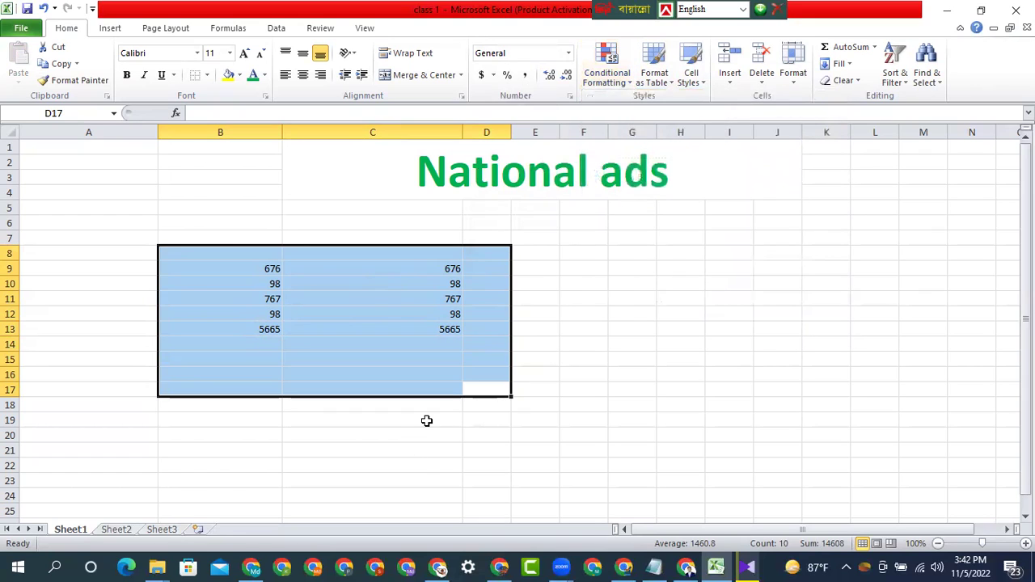
left_click(425, 420)
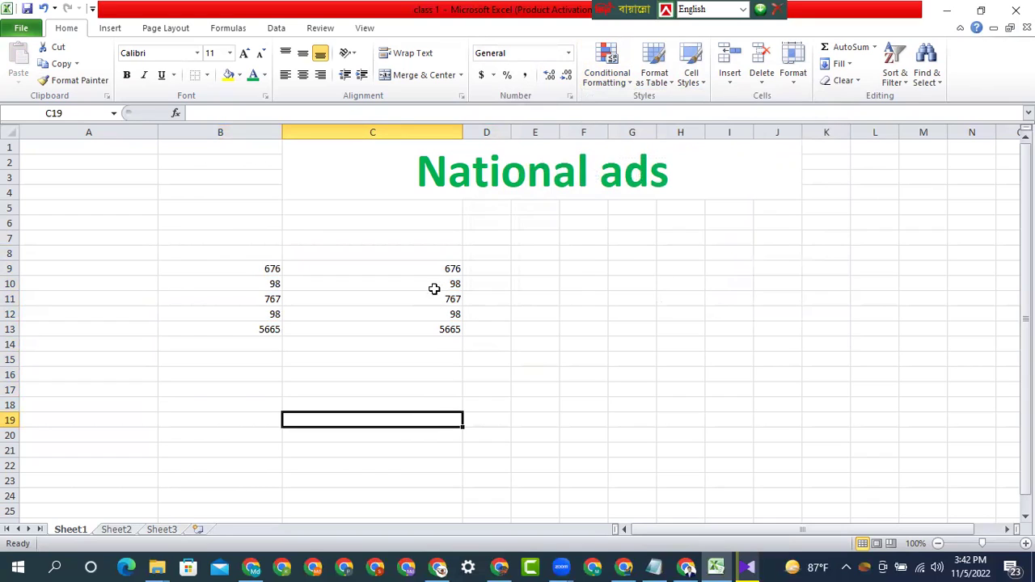
Step: Sort the numbers in C9:C13 from smallest to largest, expanding the selection to include the adjacent column B
left_click_drag(427, 267, 447, 327)
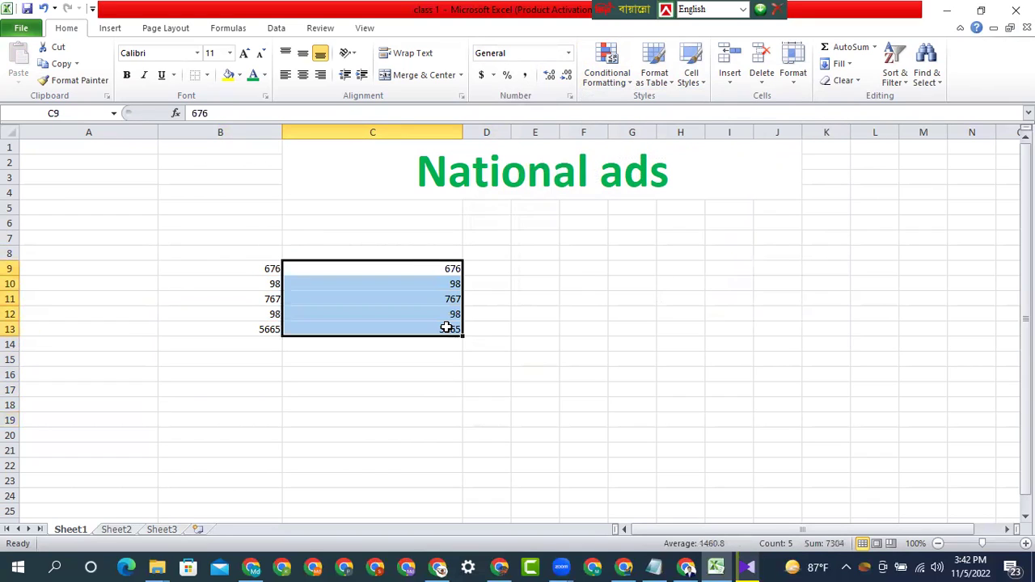
left_click(608, 82)
mouse_move(632, 108)
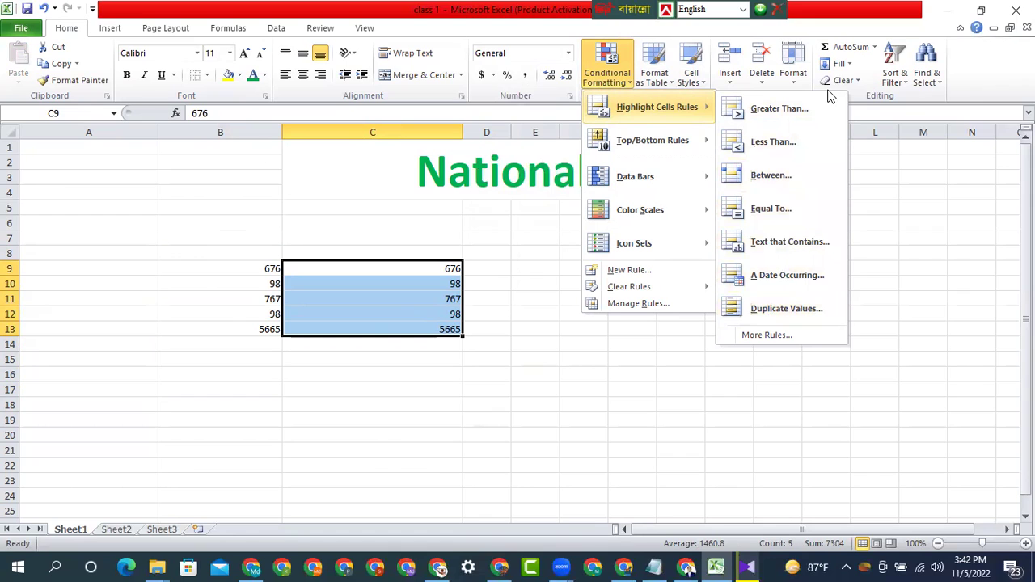
left_click(895, 68)
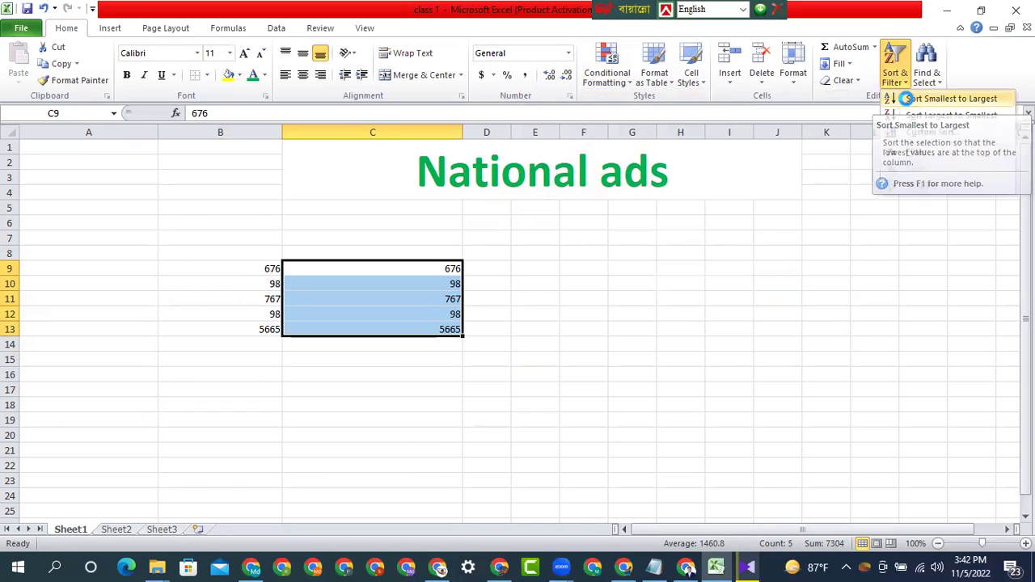
left_click(909, 98)
left_click(693, 283)
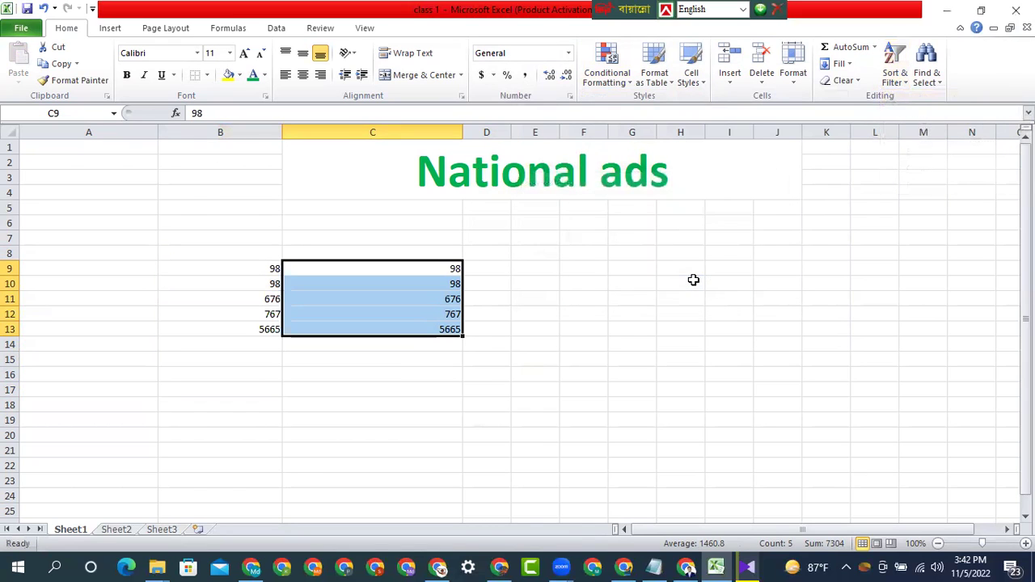
left_click(475, 360)
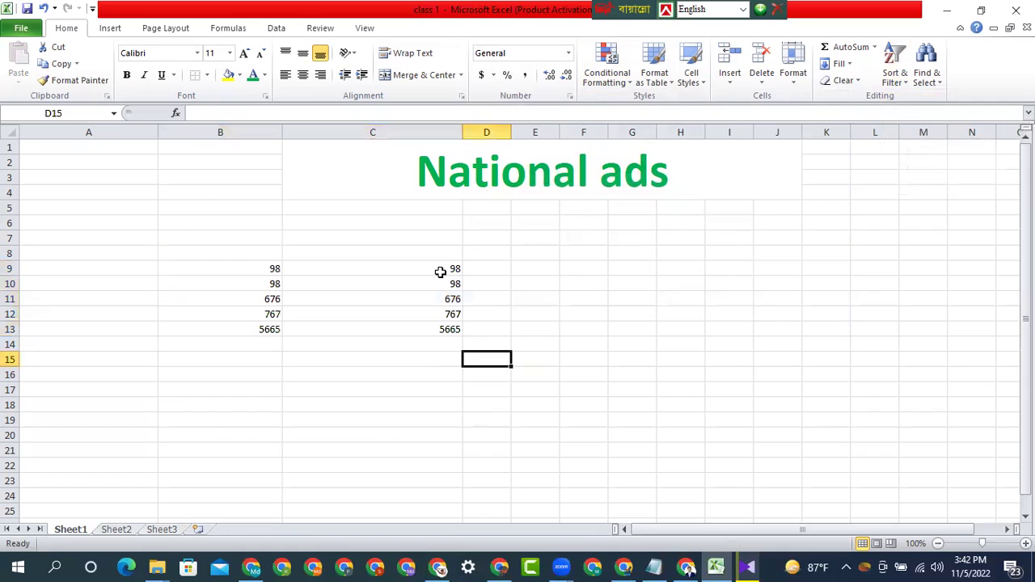
left_click_drag(255, 269, 453, 359)
left_click(584, 359)
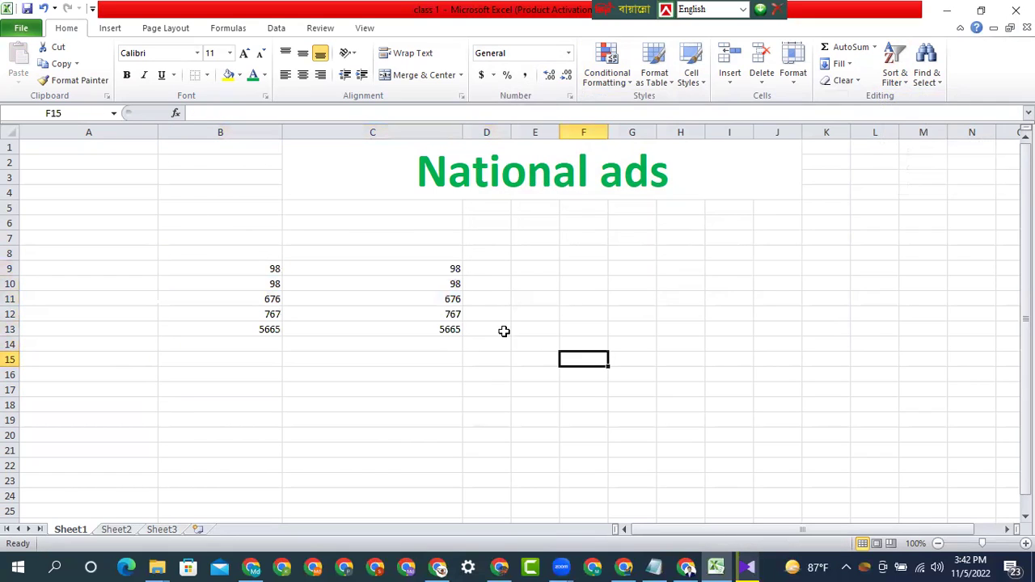
Step: Sort only C9:C13 from largest to smallest, continuing with the current selection
left_click_drag(437, 269, 455, 327)
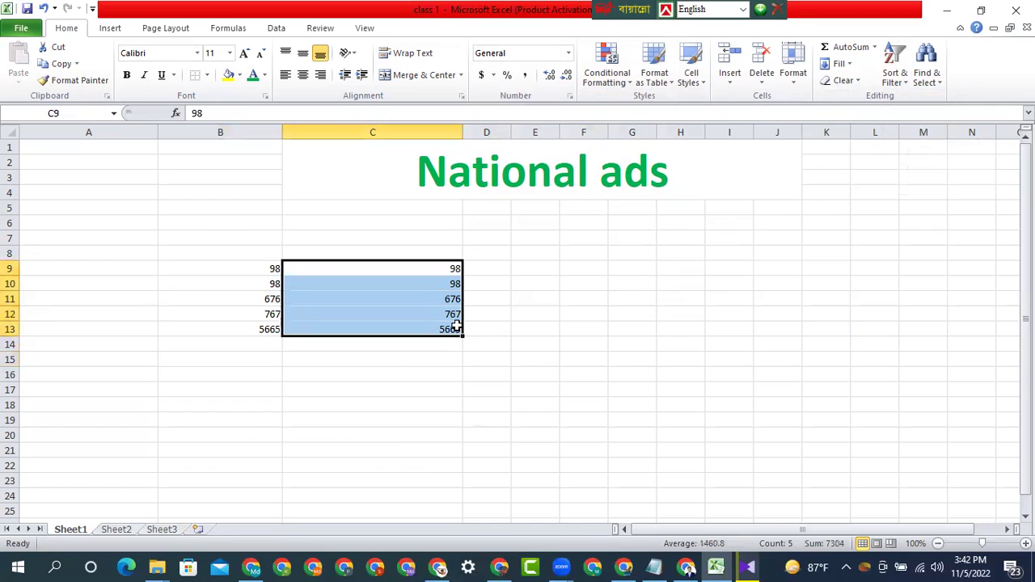
left_click(891, 66)
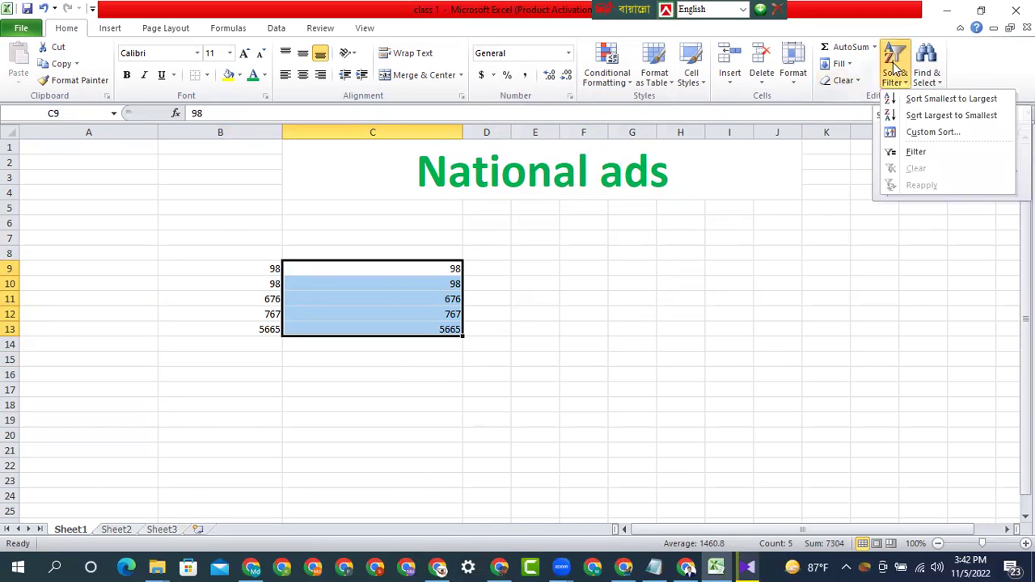
left_click(908, 115)
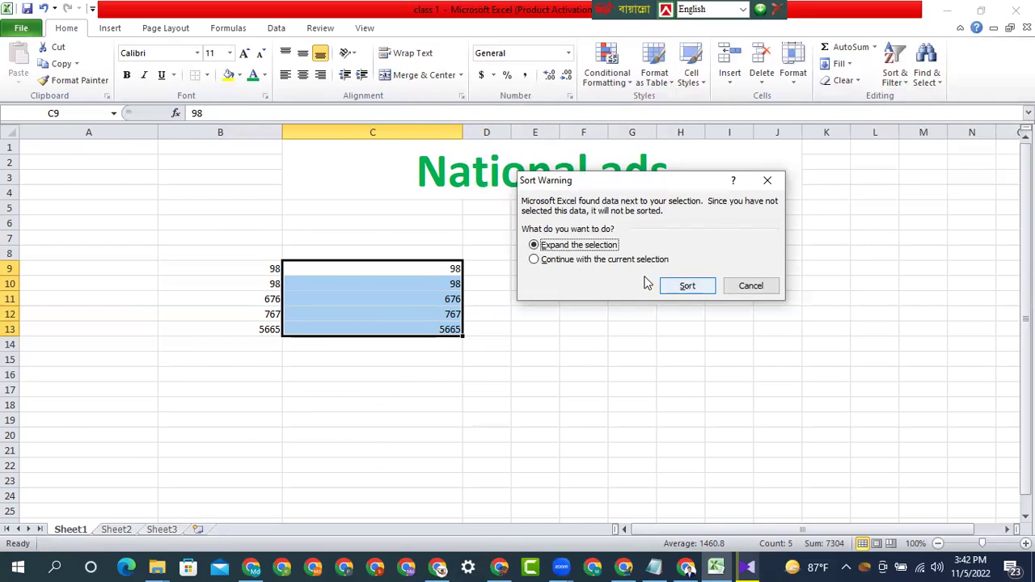
left_click(635, 260)
left_click(686, 286)
left_click(530, 301)
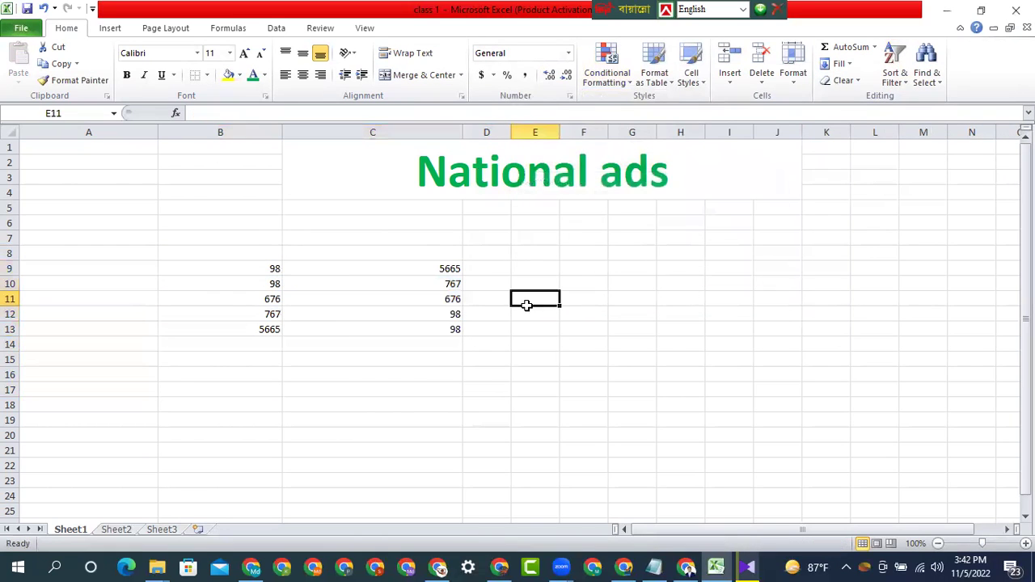
Step: Preview a Less Than highlight rule on the range B8:D18 and close it without applying it
left_click_drag(206, 251, 490, 406)
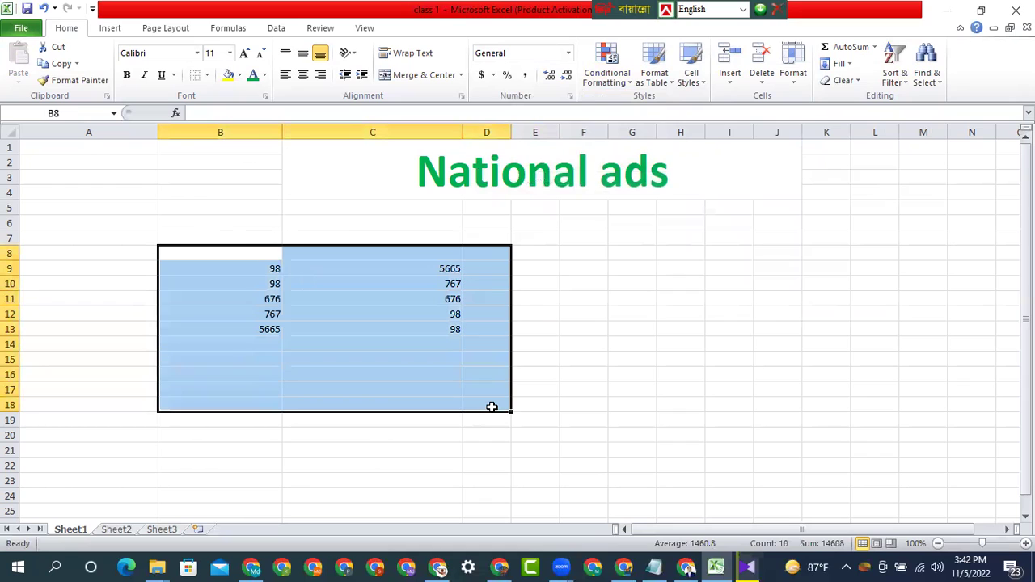
left_click(614, 63)
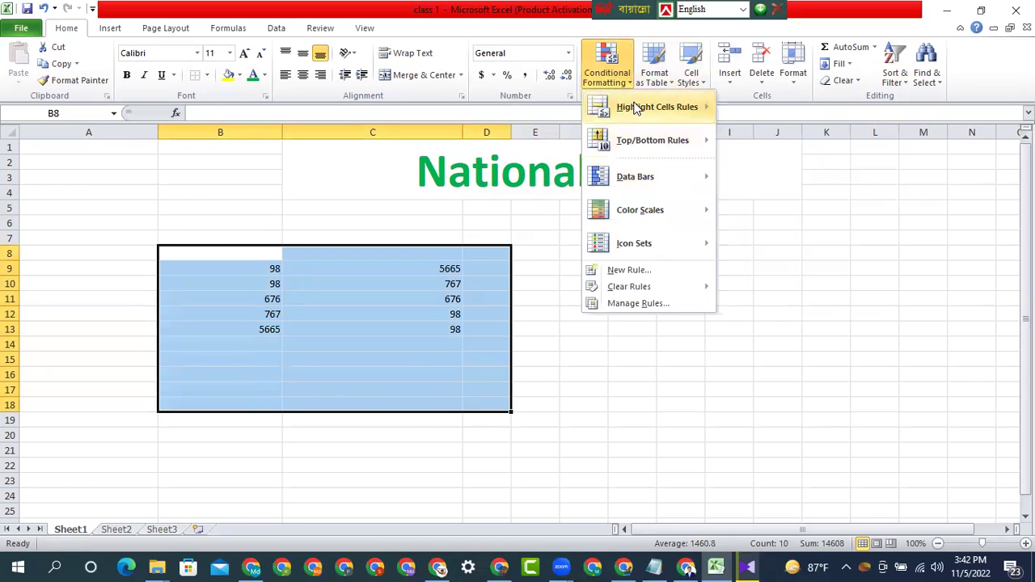
mouse_move(629, 107)
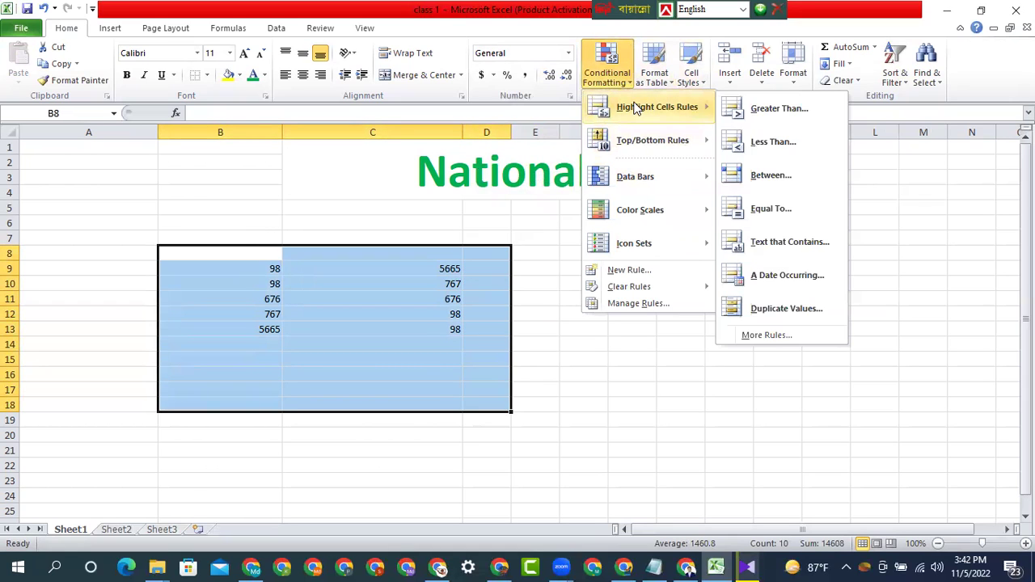
left_click(768, 146)
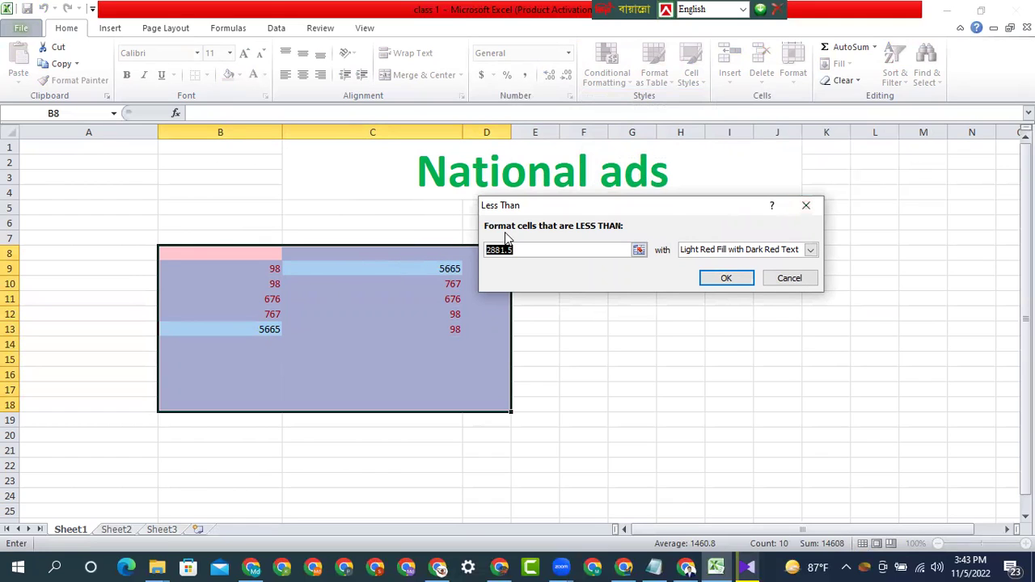
left_click(806, 206)
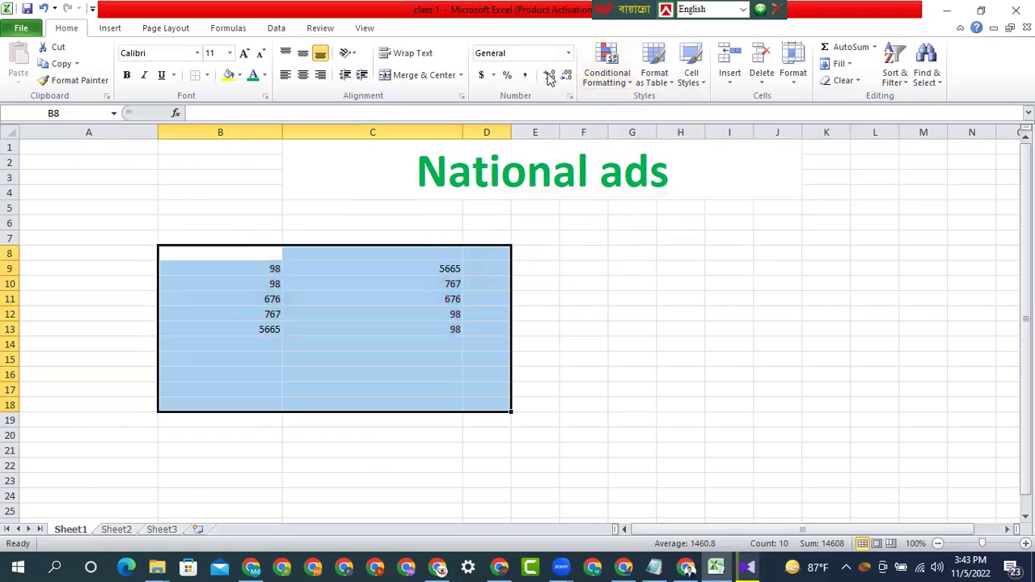
Step: Apply a Between highlight rule for 1490 to 4273 with Light Red Fill with Dark Red Text to B8:D18
left_click(608, 77)
mouse_move(627, 120)
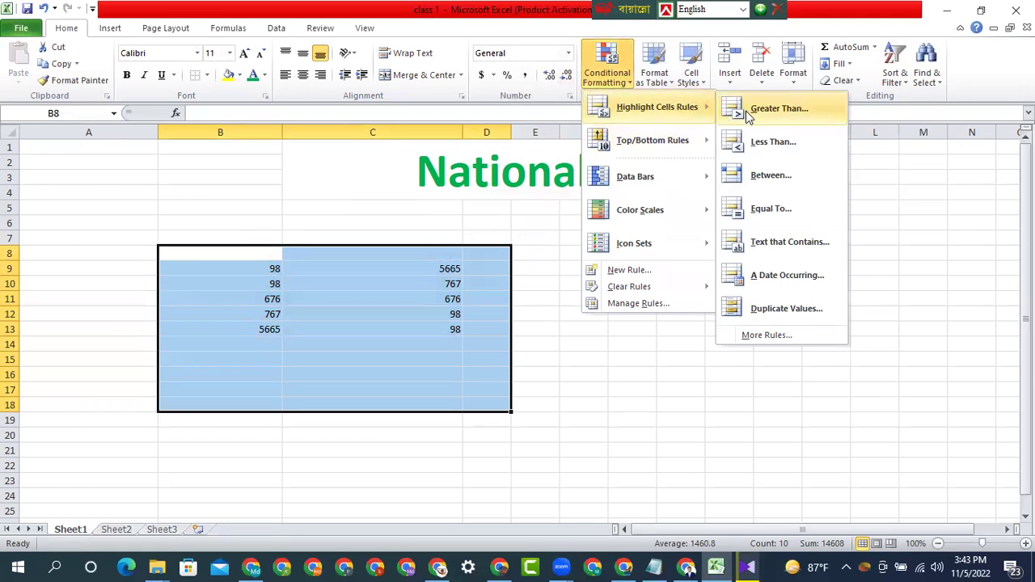
left_click(770, 171)
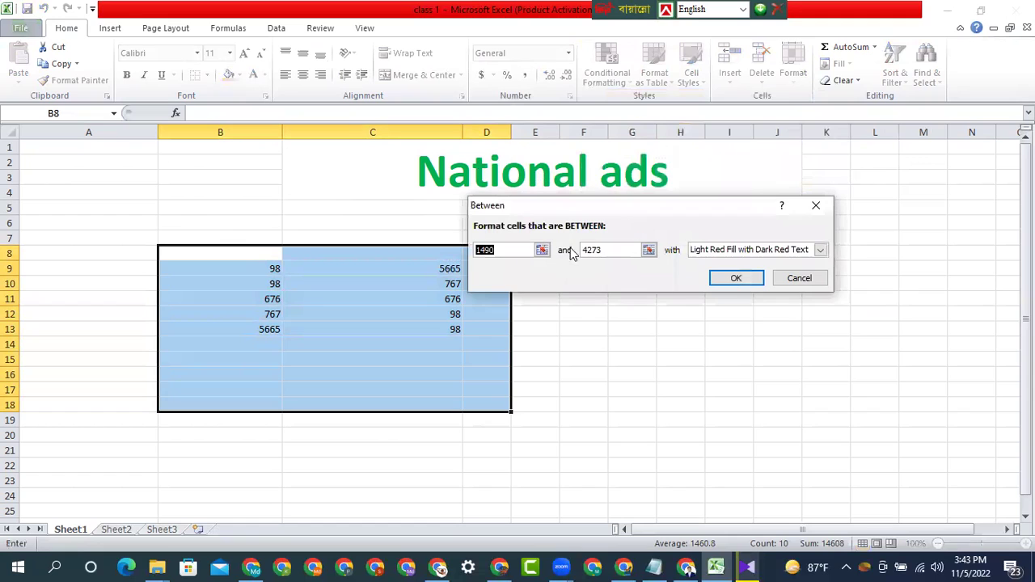
left_click(719, 279)
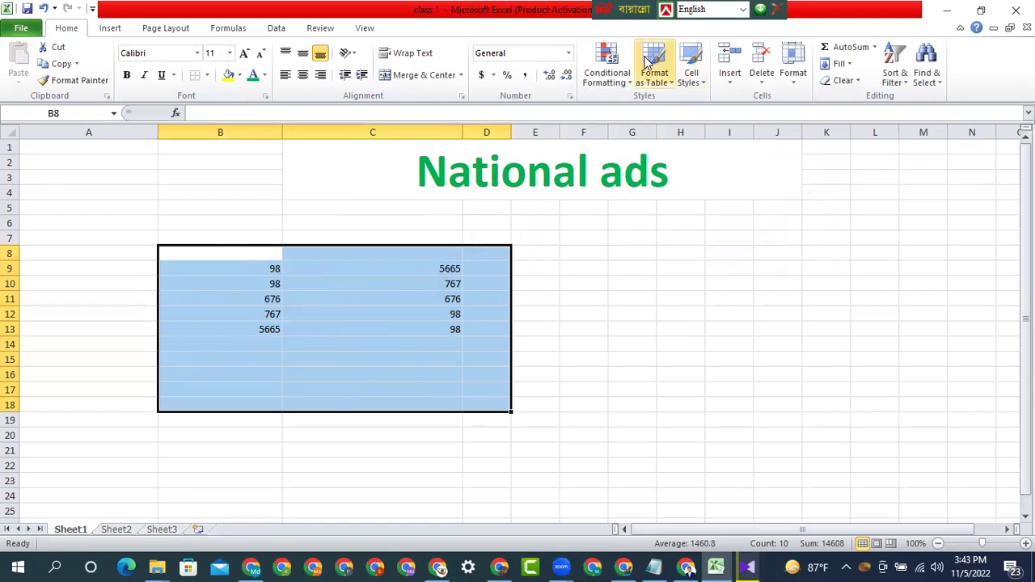
Step: Apply a Top 10 Items rule to B8:D18 with a reduced item count and Light Red Fill with Dark Red Text
left_click(617, 65)
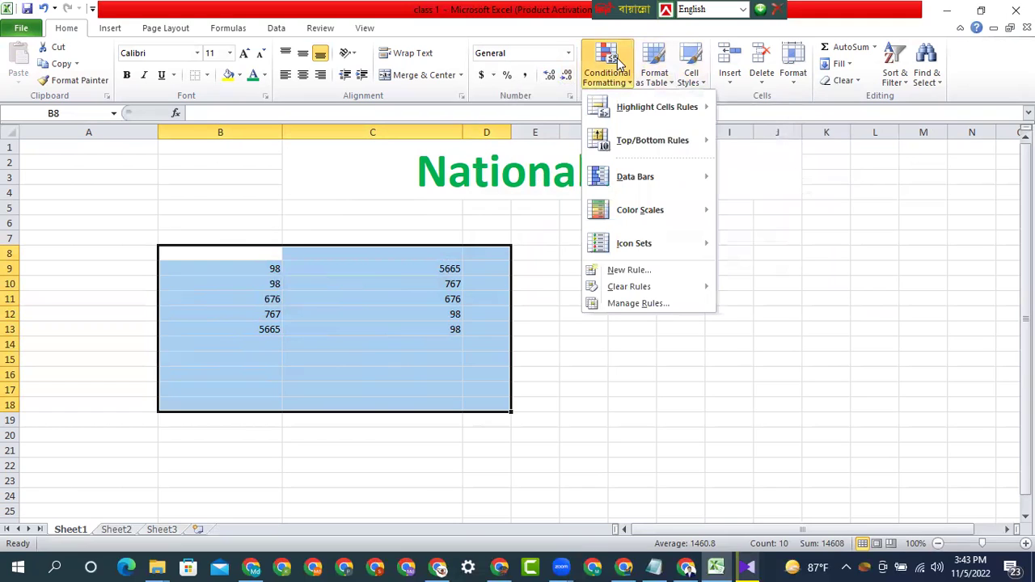
mouse_move(636, 104)
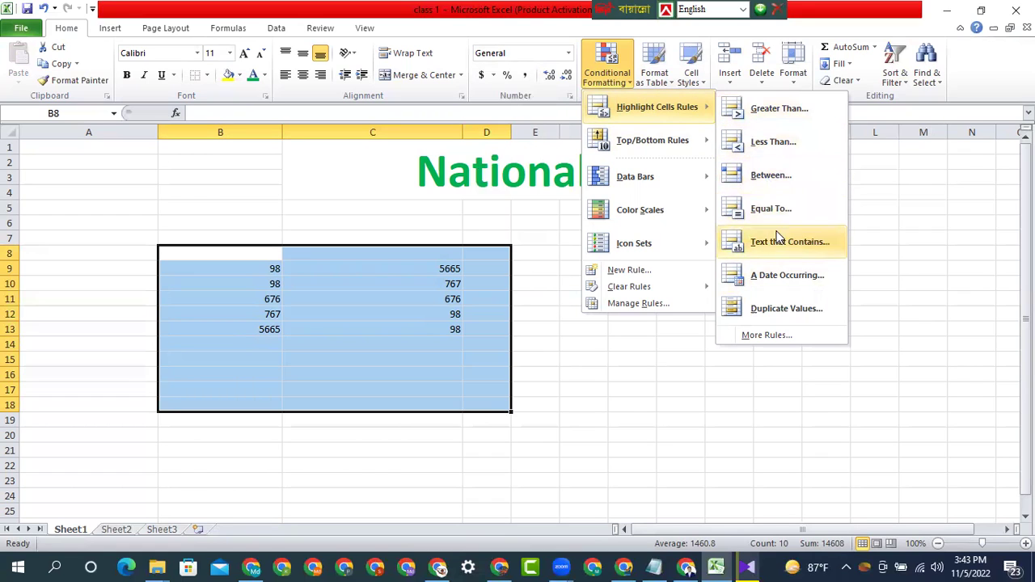
mouse_move(635, 144)
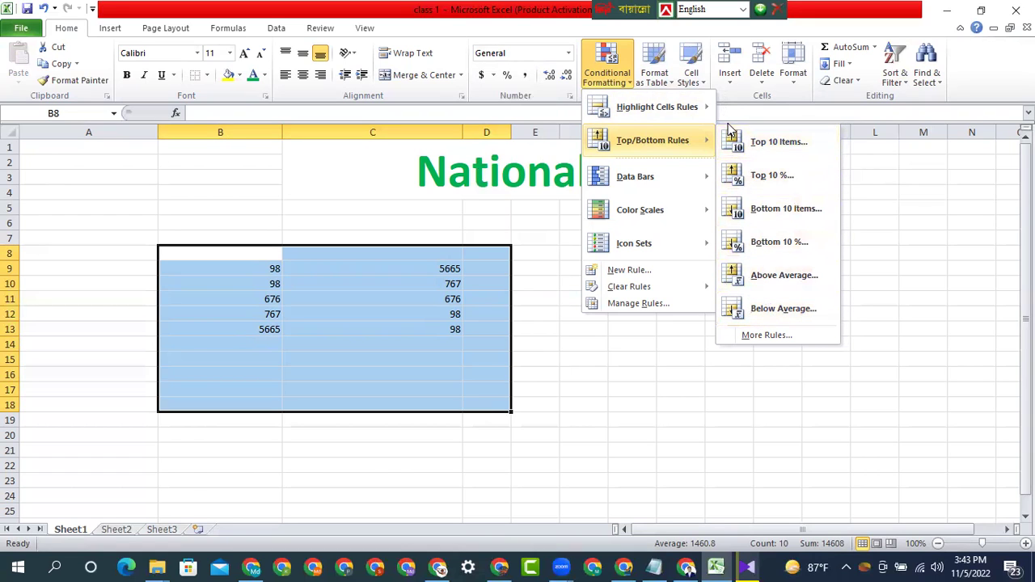
left_click(780, 144)
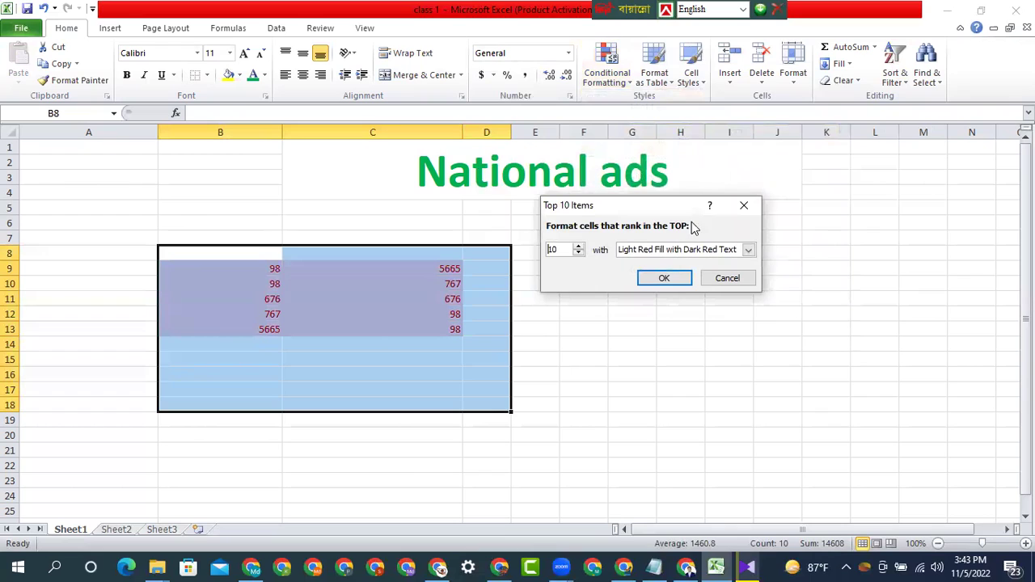
left_click(578, 254)
left_click(664, 278)
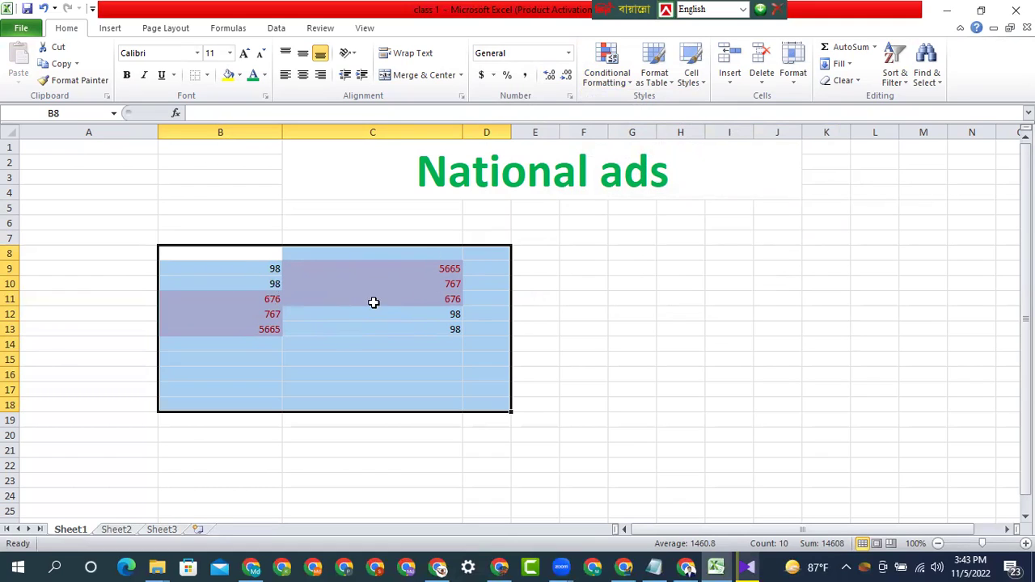
Step: Undo the Top 10 Items rule on B8:D18
left_click(609, 75)
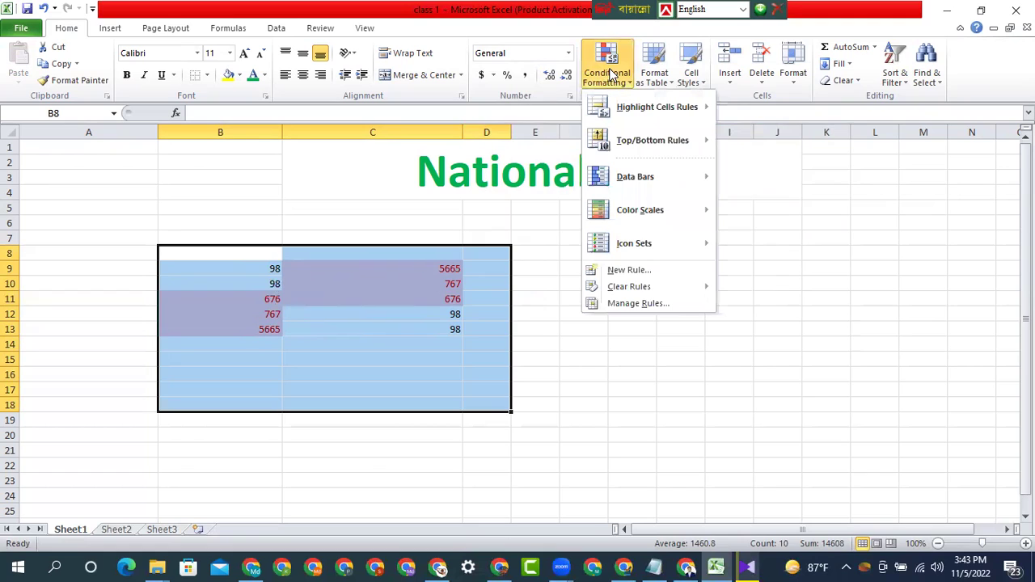
left_click(547, 349)
left_click(547, 348)
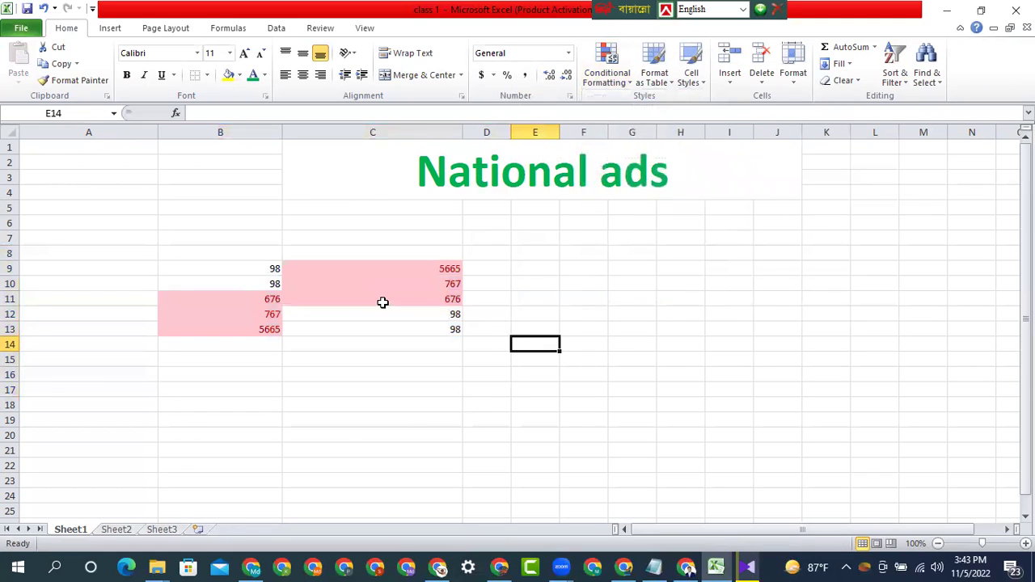
key("ctrl+z")
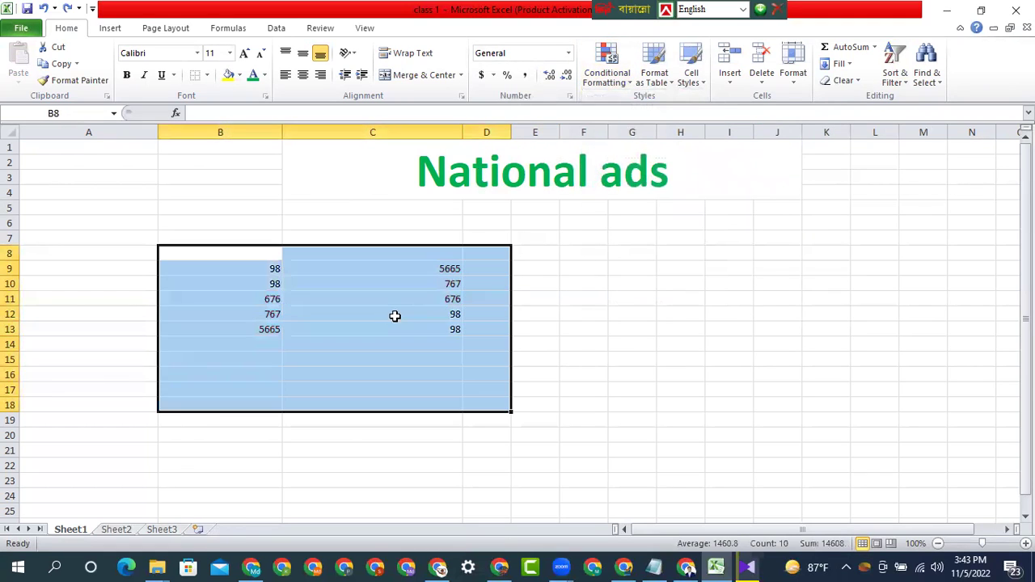
Step: Format the empty range G14:G15 as a table in the dark red style, without existing headers
left_click_drag(612, 357, 612, 346)
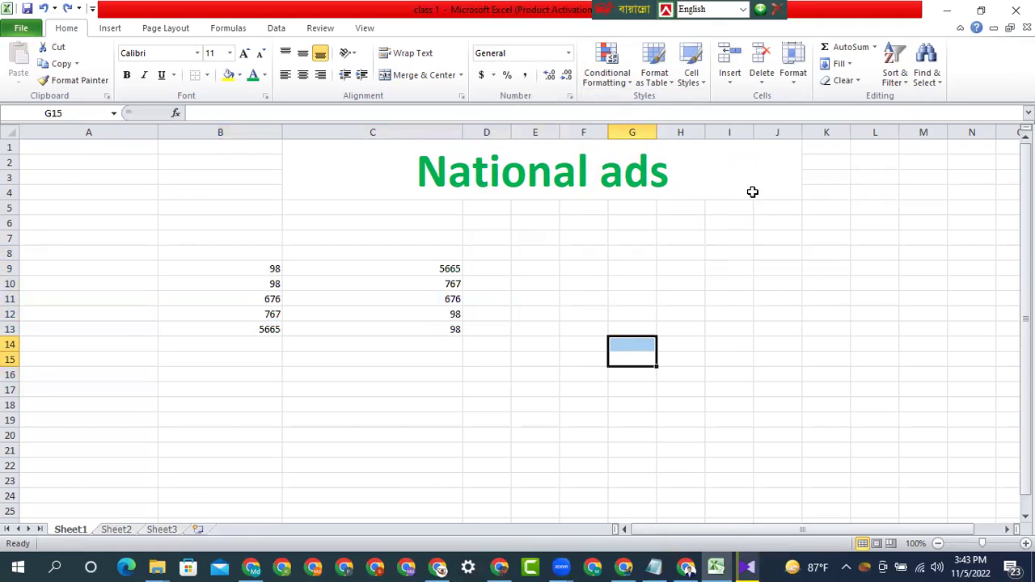
left_click(670, 84)
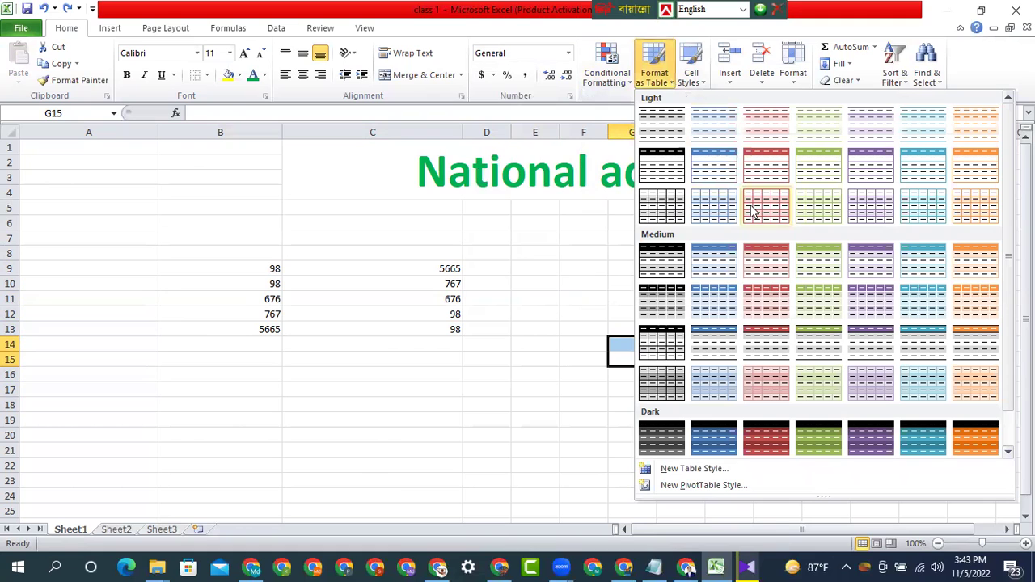
left_click(772, 439)
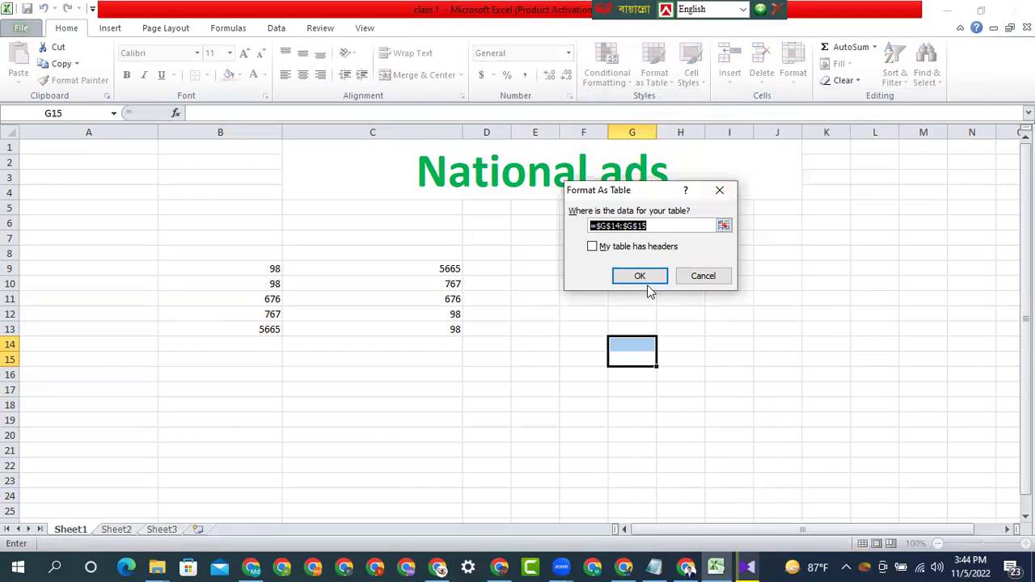
left_click(643, 277)
left_click(555, 298)
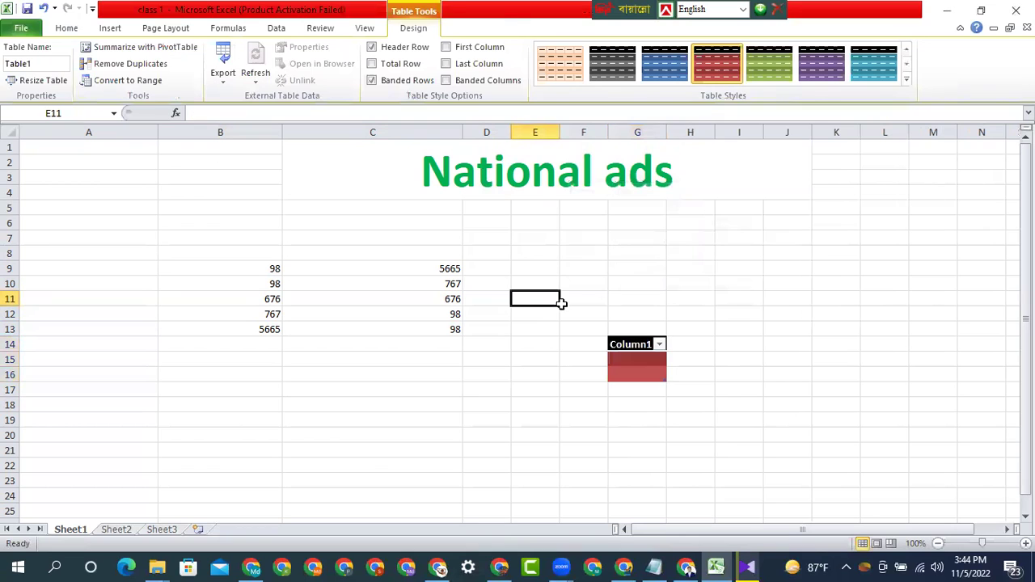
Step: Look at the filter options of the small table at G14, cancel them, and undo the table
left_click(659, 343)
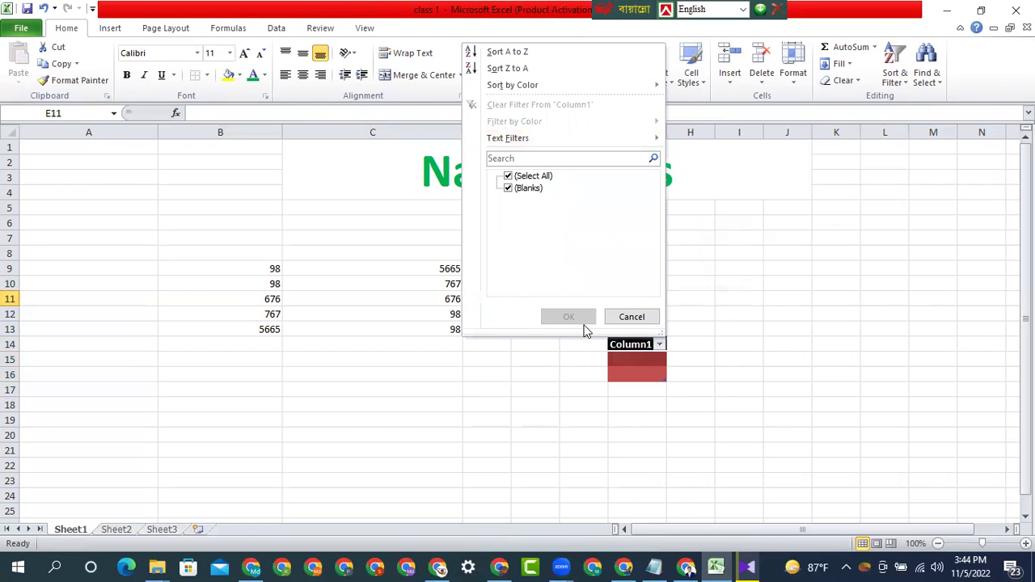
left_click(625, 316)
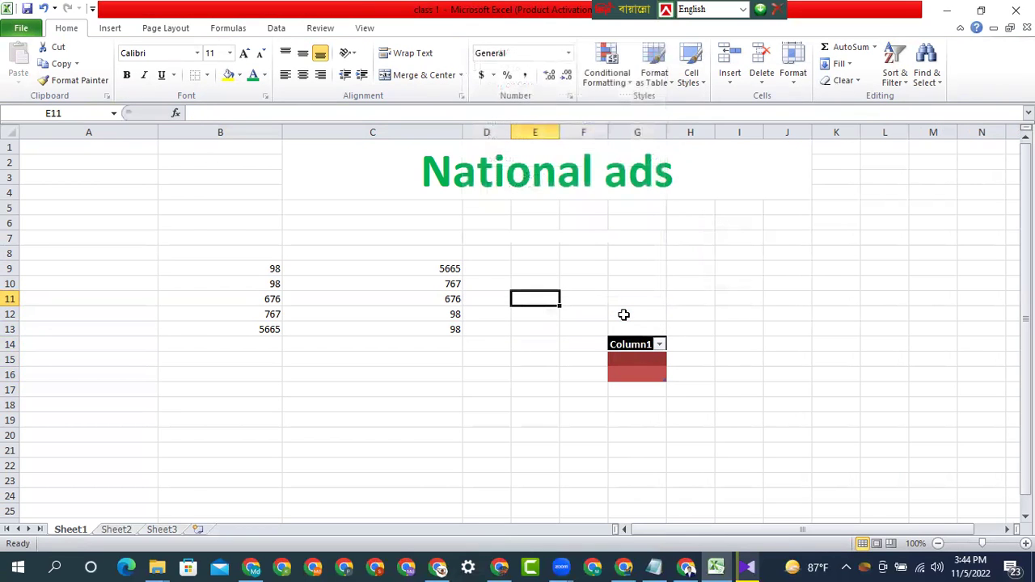
key("ctrl+z")
Step: Format A5:K24 as a table in the first medium red style, without existing headers
left_click_drag(44, 189, 573, 396)
left_click(573, 394)
left_click_drag(118, 208, 826, 502)
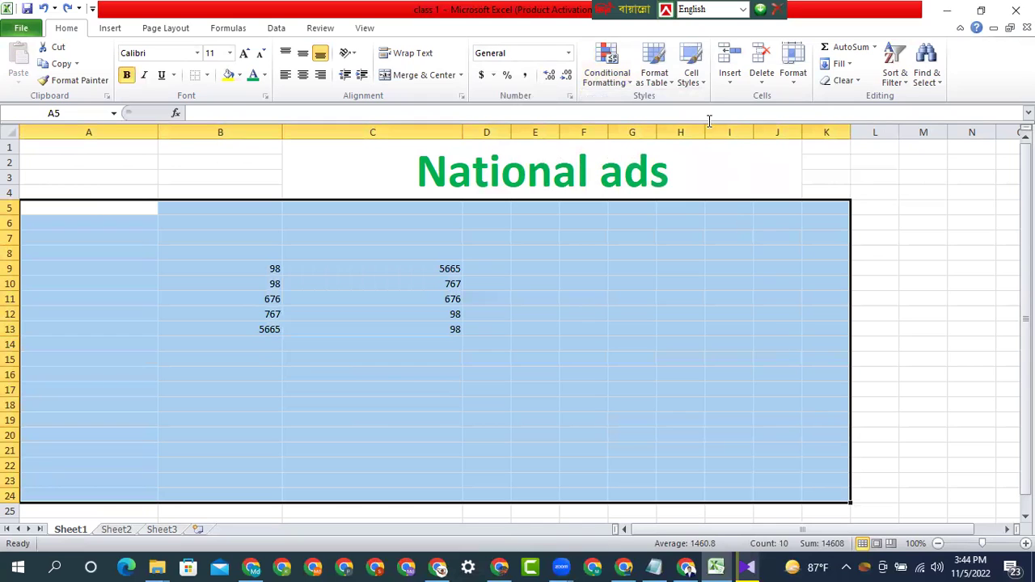
left_click(655, 77)
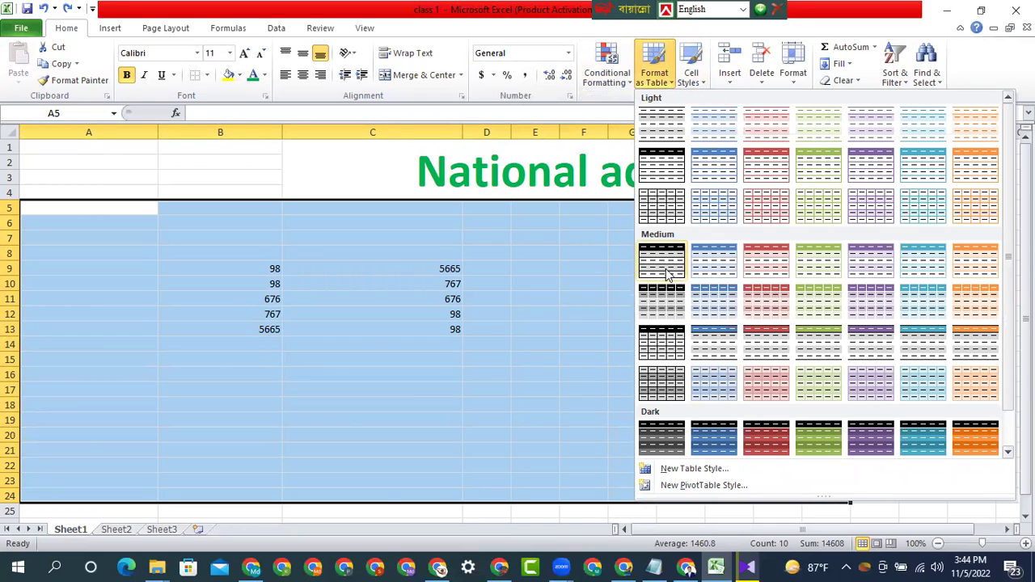
left_click(759, 265)
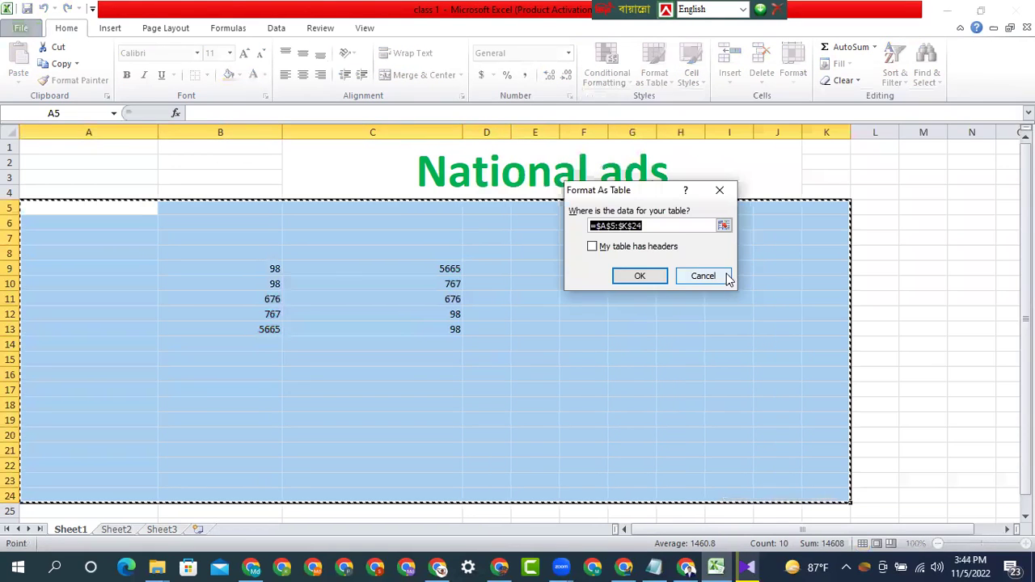
left_click(638, 276)
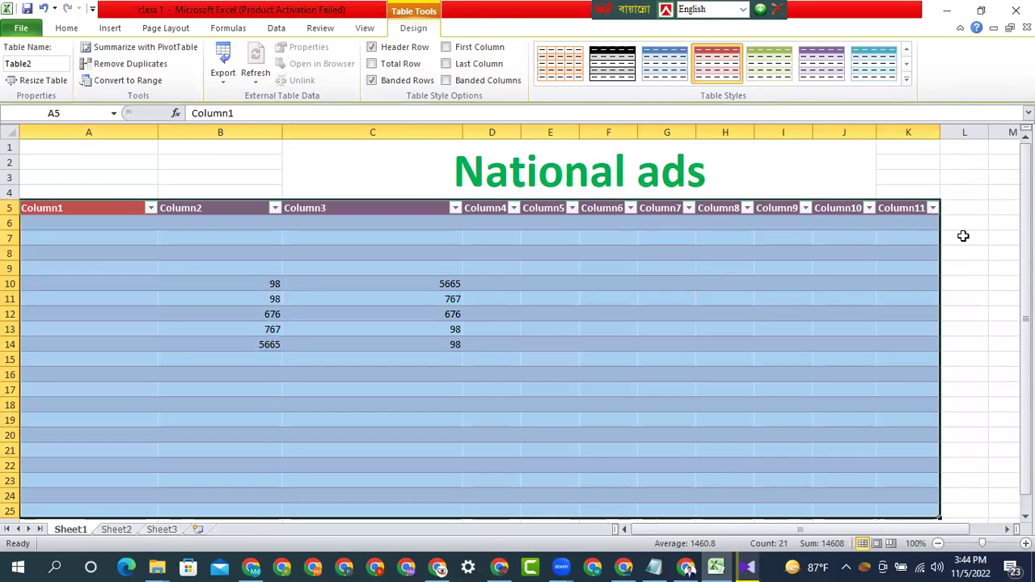
left_click(985, 224)
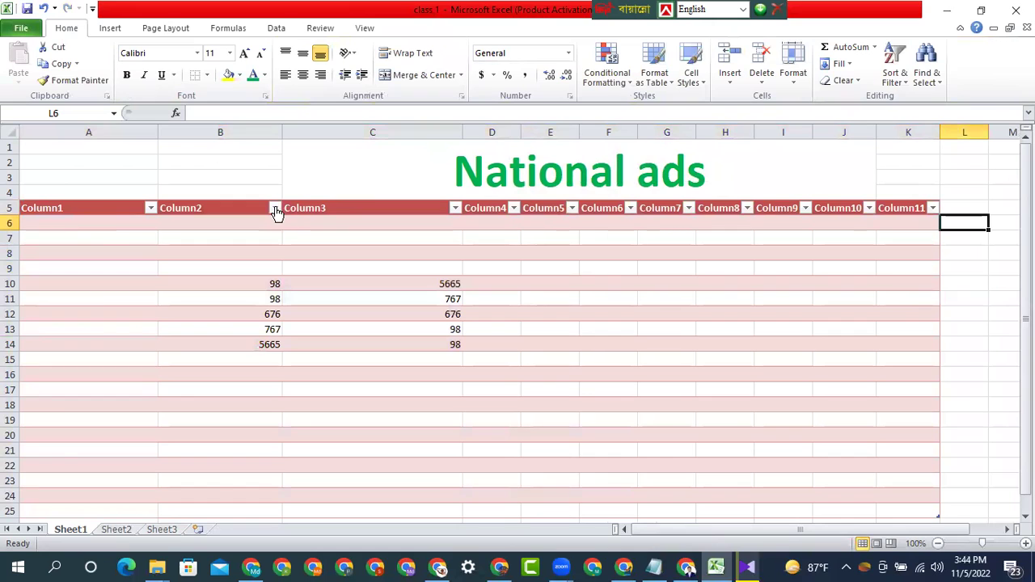
Step: Filter Column2 of the table to show only the rows with 98
left_click(275, 209)
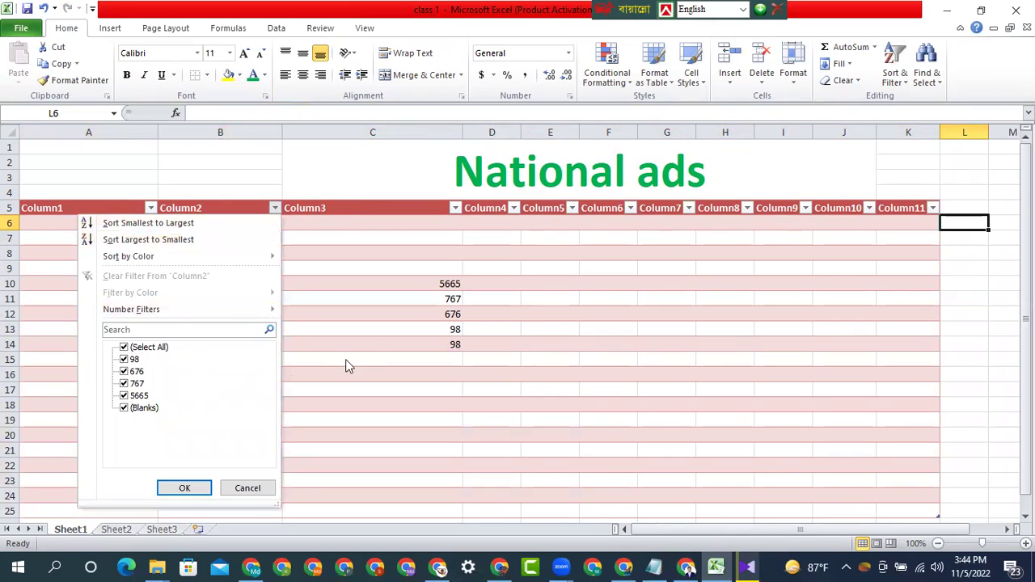
left_click(185, 487)
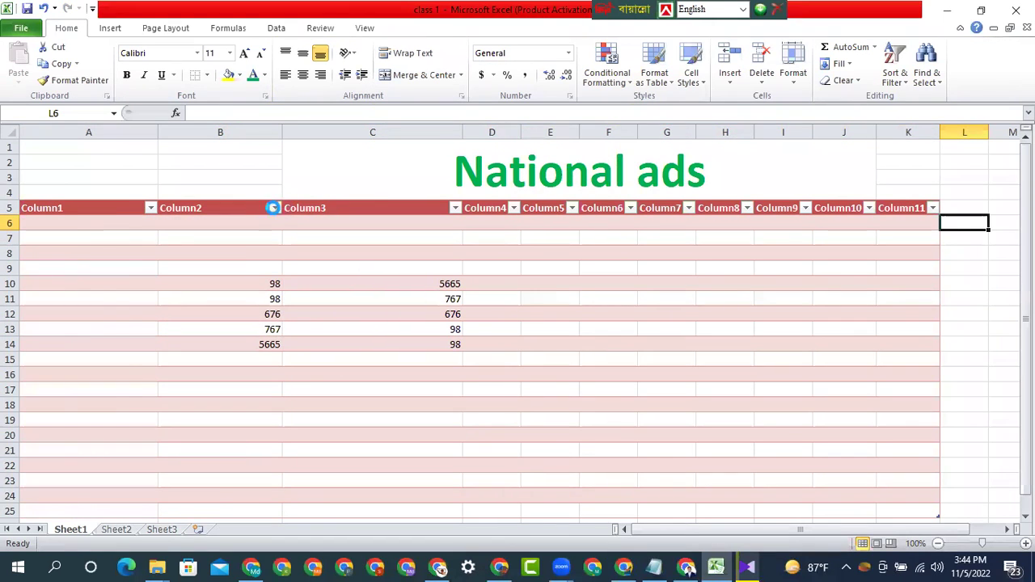
left_click(275, 208)
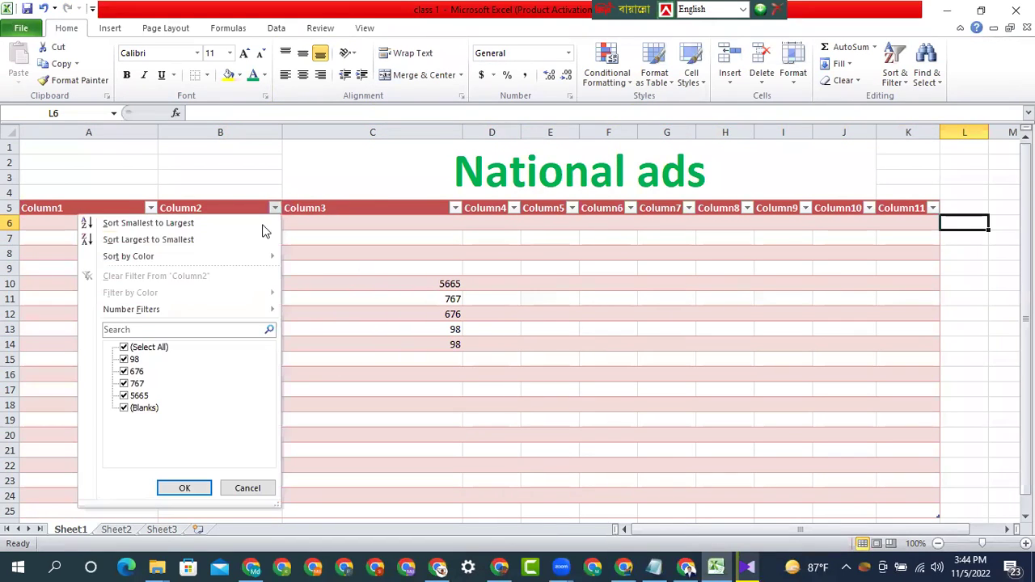
left_click(125, 348)
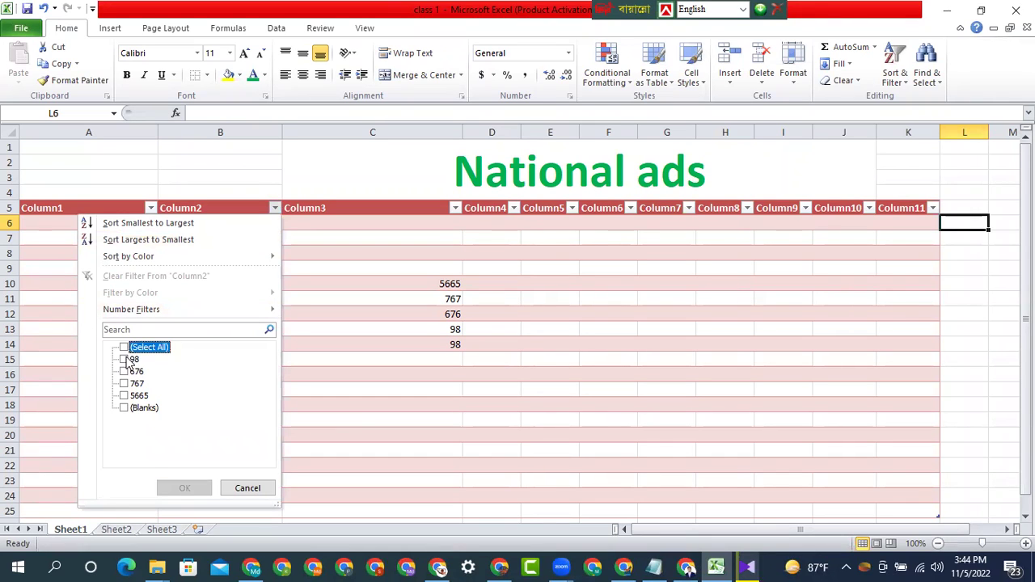
left_click(125, 359)
left_click(182, 488)
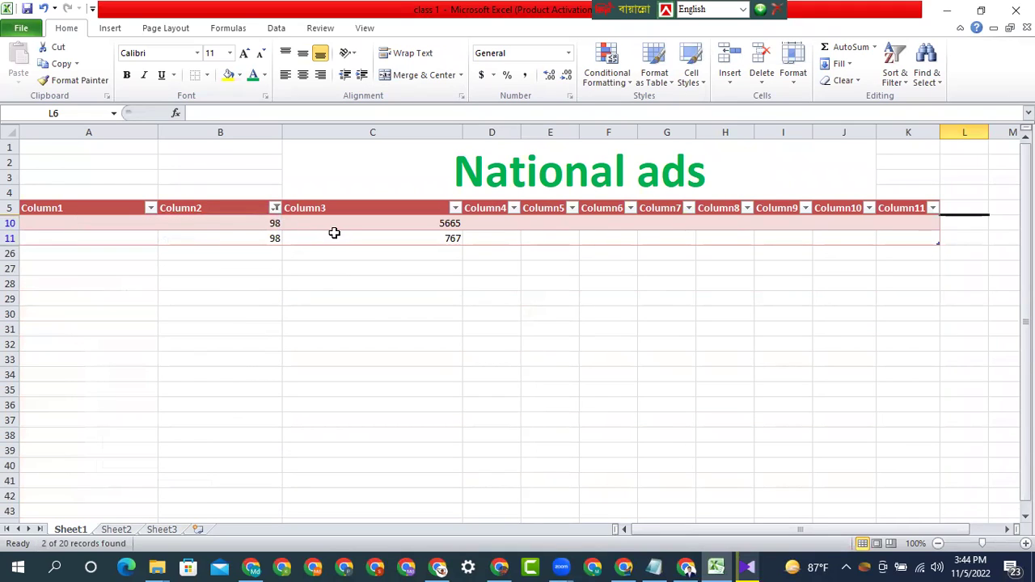
Step: Review the filter options of Column2, then undo the filter and the table formatting of A5:K24
left_click(275, 208)
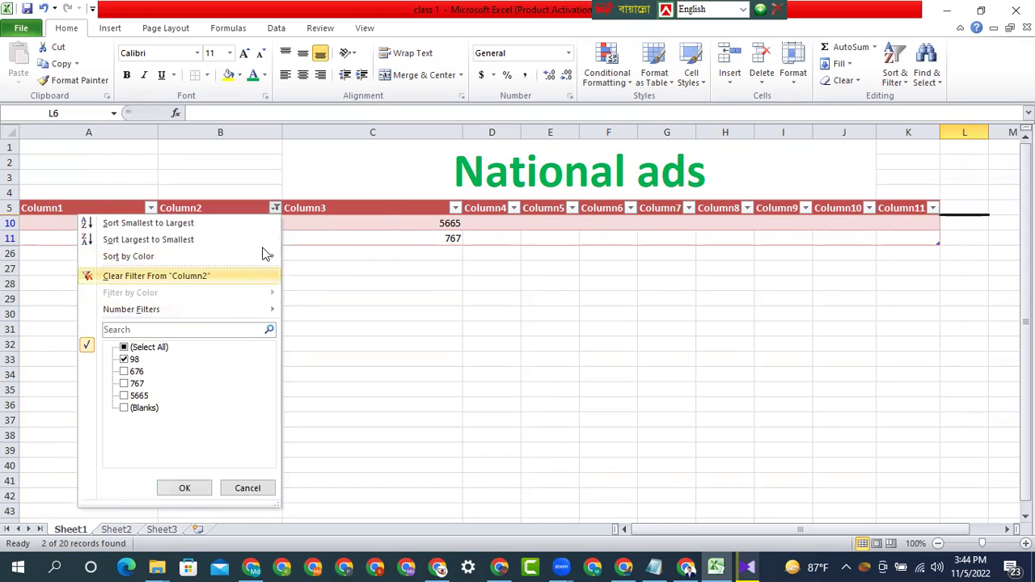
left_click(507, 306)
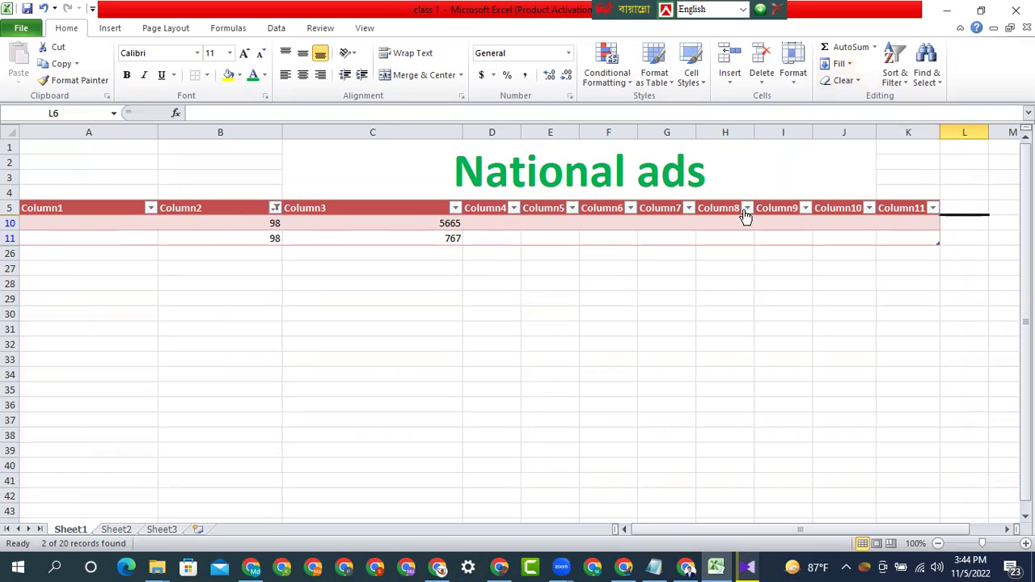
key("ctrl+z")
key("ctrl+z")
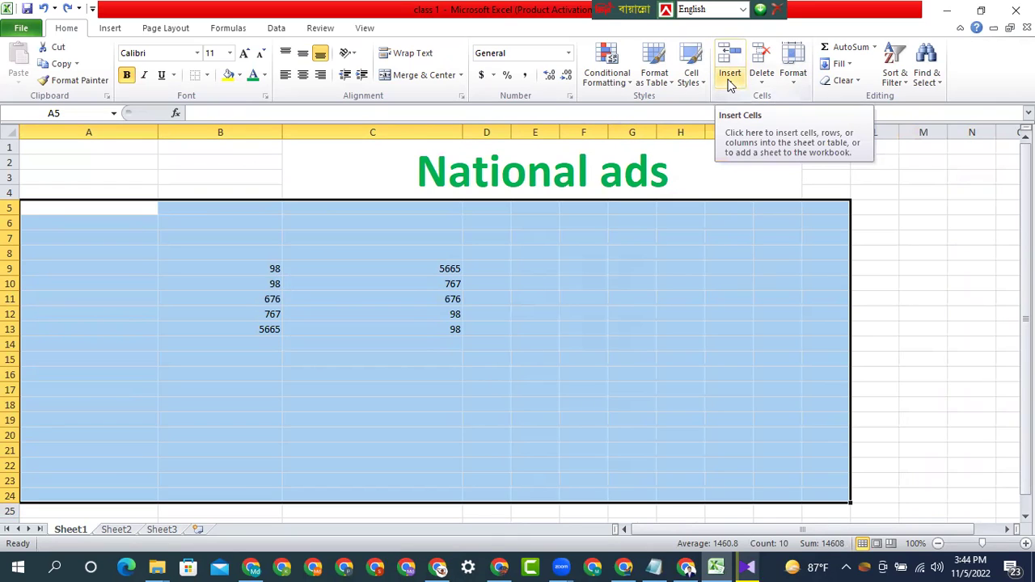
left_click(550, 297)
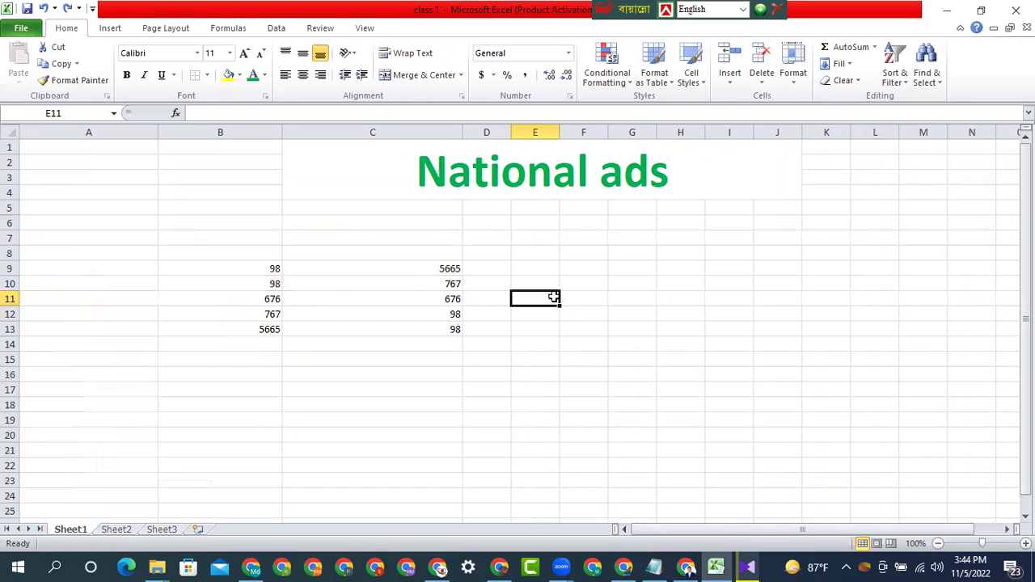
Step: Insert a blank cell at C10, shifting the numbers below down, and insert a new sheet row at row 10
left_click(413, 287)
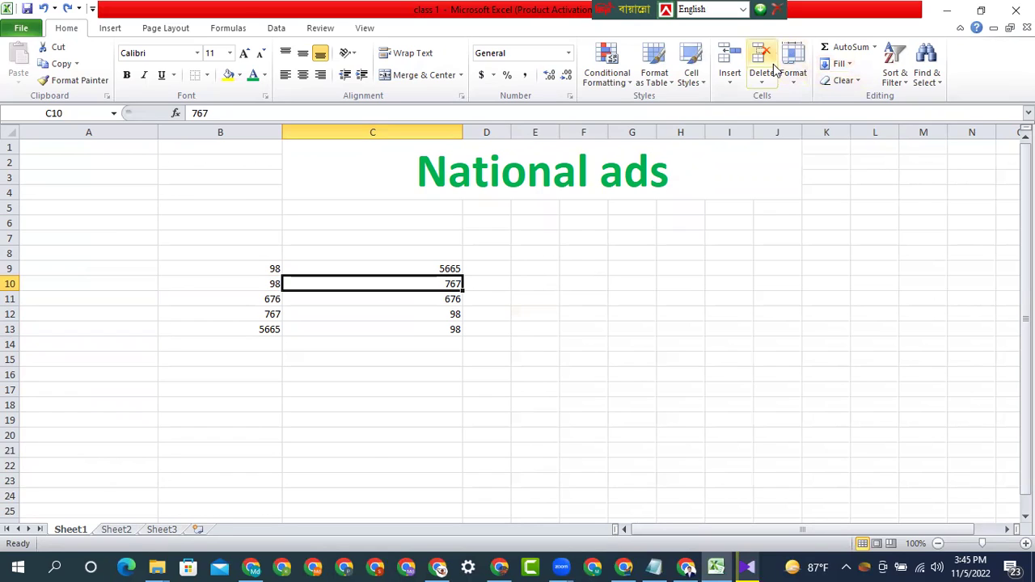
left_click(725, 65)
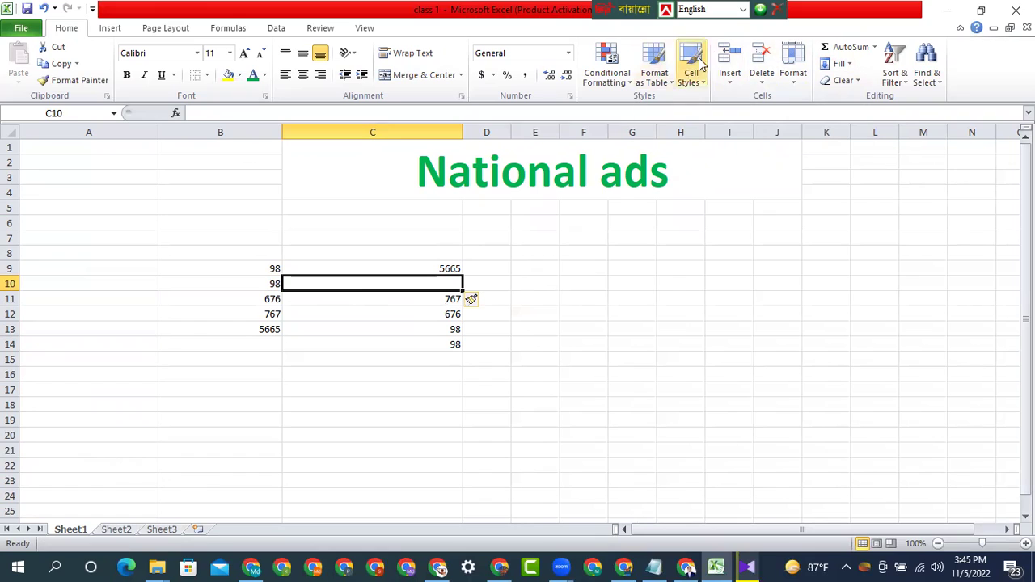
left_click(725, 89)
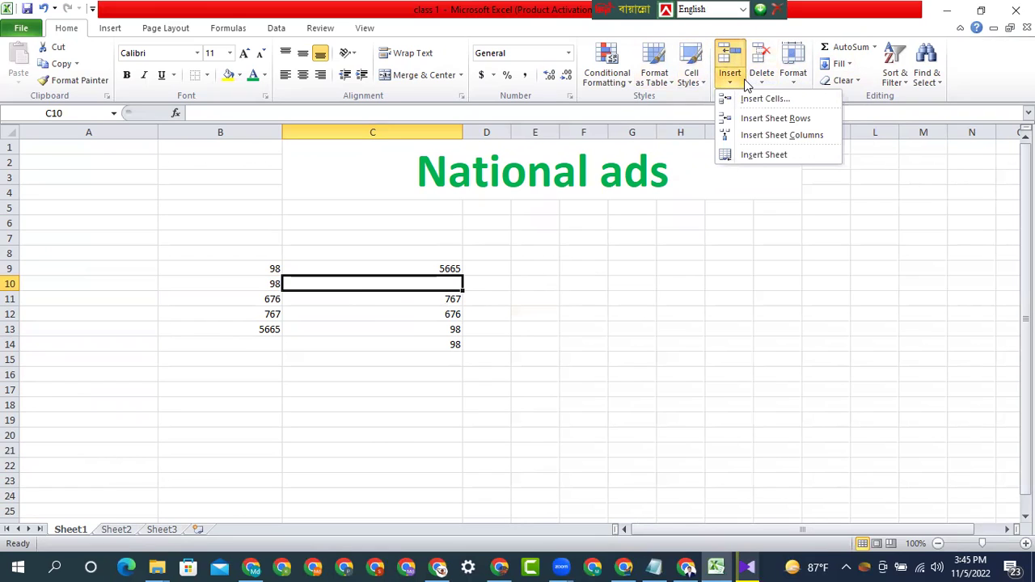
left_click(745, 121)
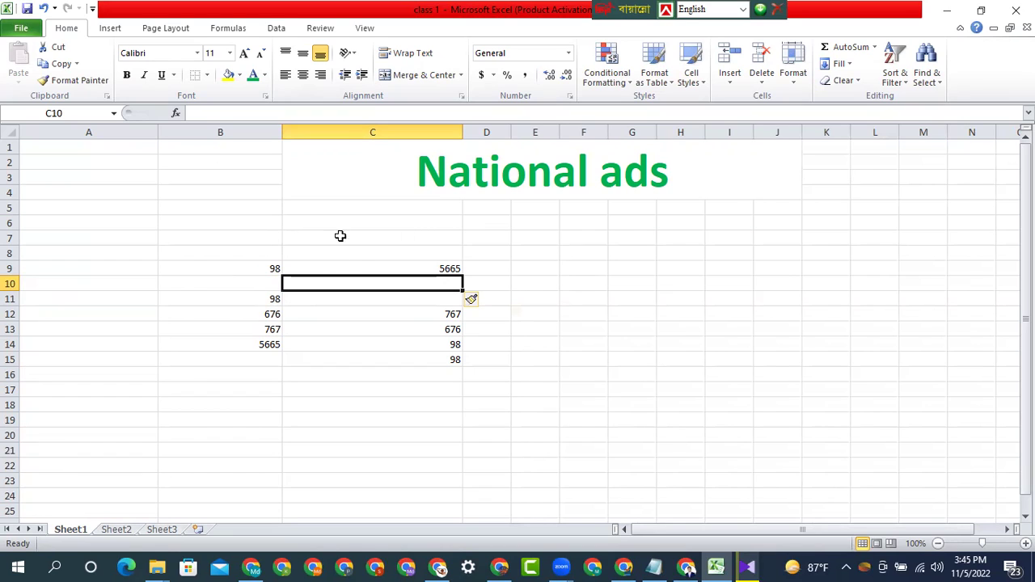
Step: View the AutoSum functions and the full Insert Function list for C10, and cancel without inserting one
left_click(876, 48)
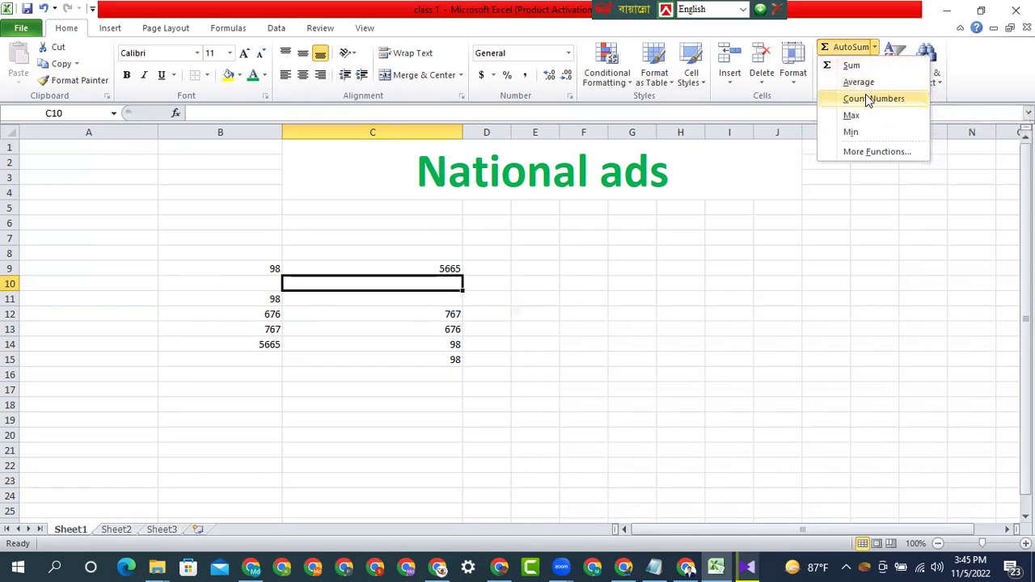
left_click(877, 153)
scroll(549, 212, "down", 1)
scroll(566, 263, "up", 1)
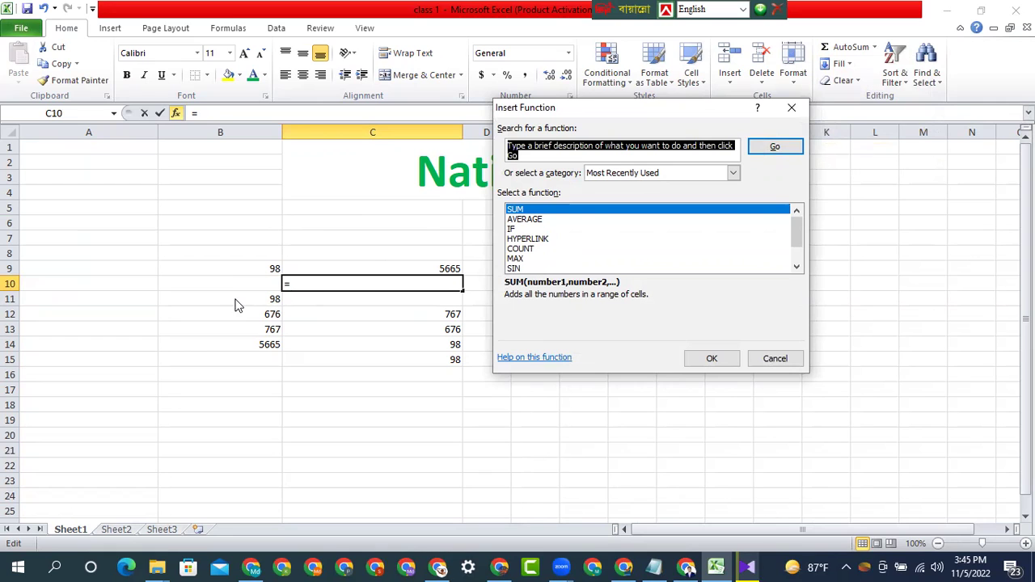
left_click(780, 361)
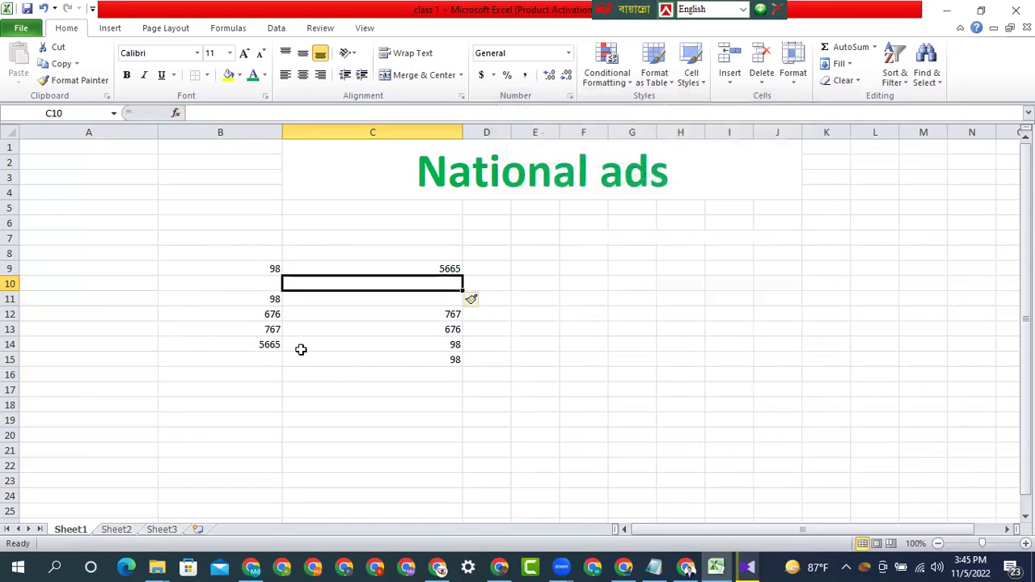
Step: Add the sum of B11:B14 in cell B15 with AutoSum, and select the resulting cell
left_click_drag(259, 298, 239, 304)
left_click(342, 385)
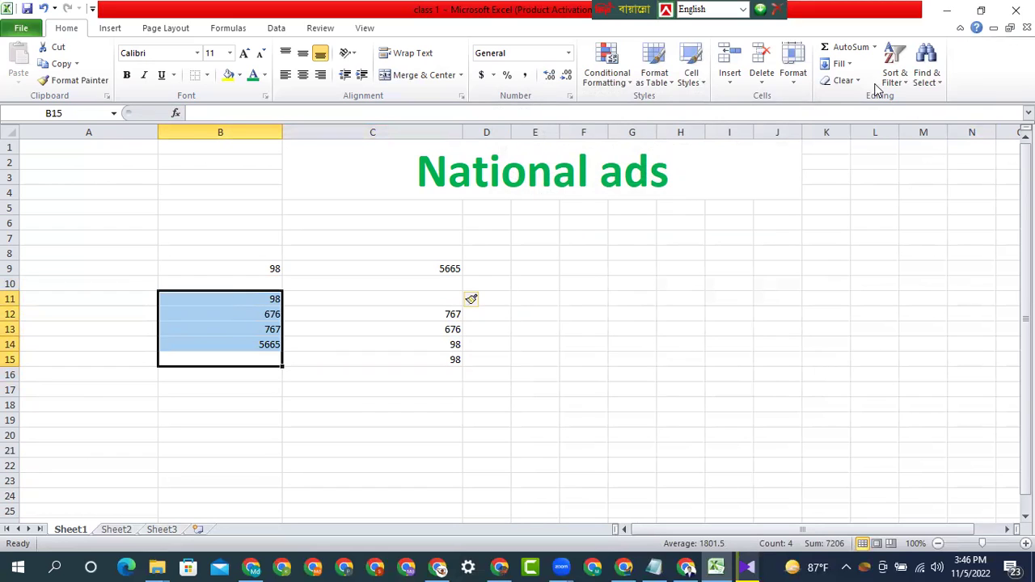
left_click(874, 47)
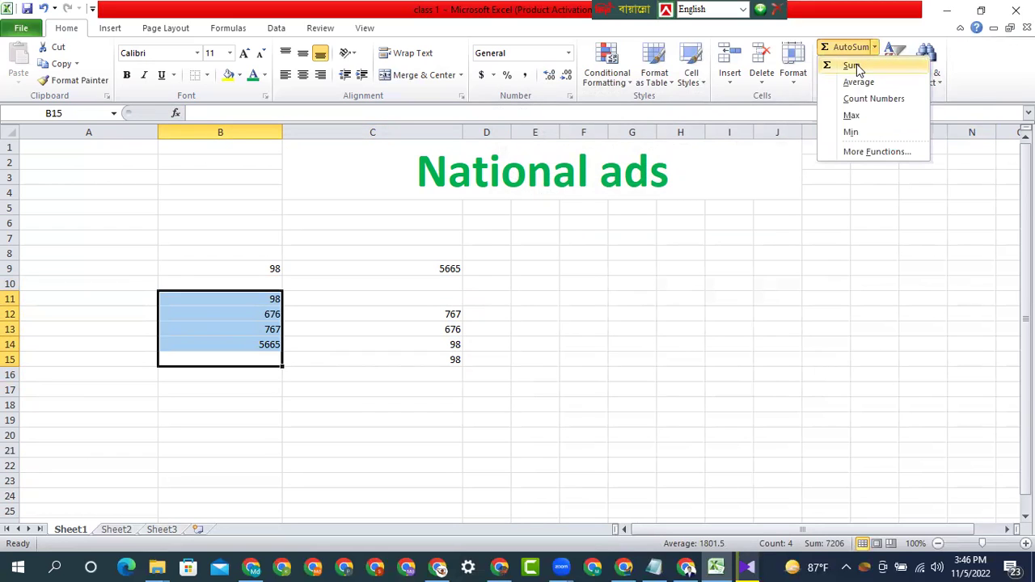
left_click(855, 64)
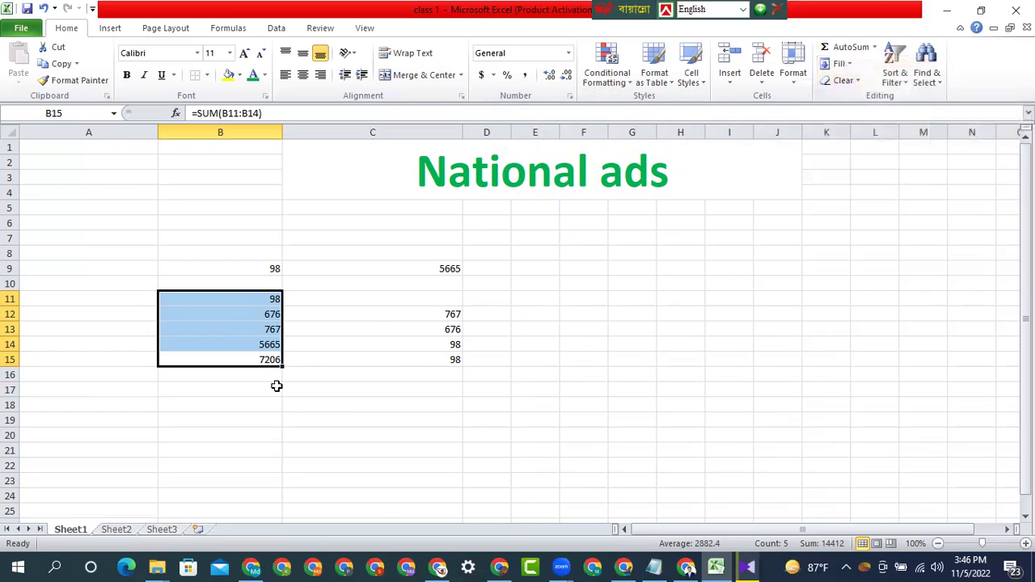
left_click(273, 416)
left_click(271, 360)
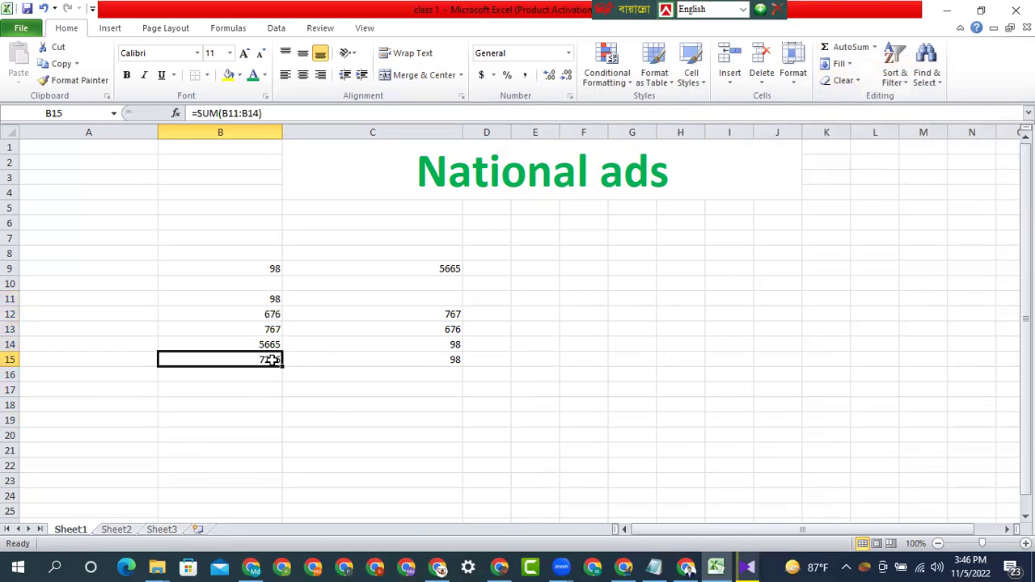
Step: Add the average of the column B numbers in cell B24 and their maximum in B25, using the range from B8 down
scroll(248, 370, "down", 5)
left_click(247, 370)
scroll(250, 369, "up", 4)
scroll(256, 368, "down", 3)
scroll(255, 368, "up", 4)
left_click_drag(237, 254, 267, 496)
scroll(330, 330, "down", 3)
scroll(296, 316, "up", 1)
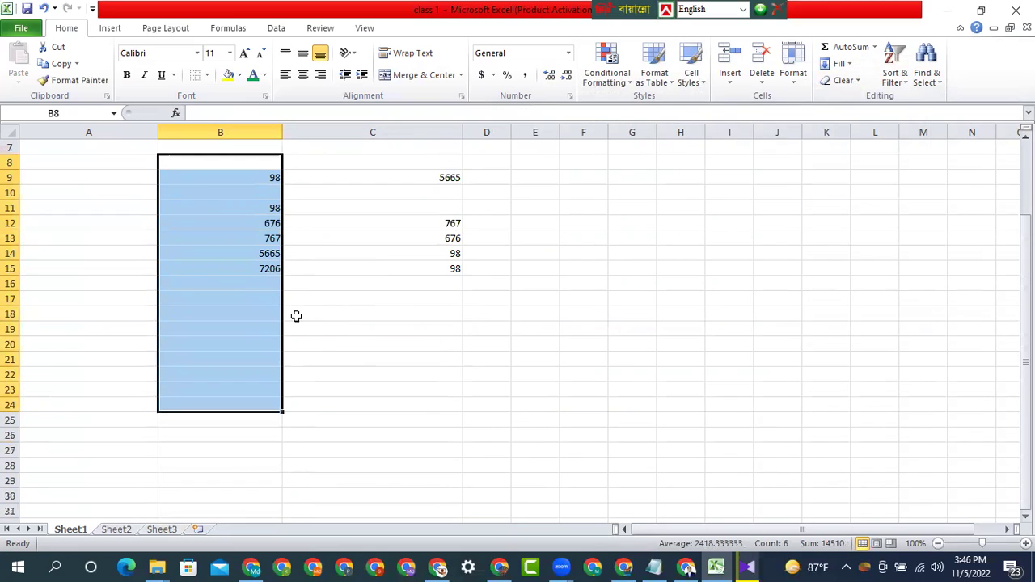
left_click(876, 49)
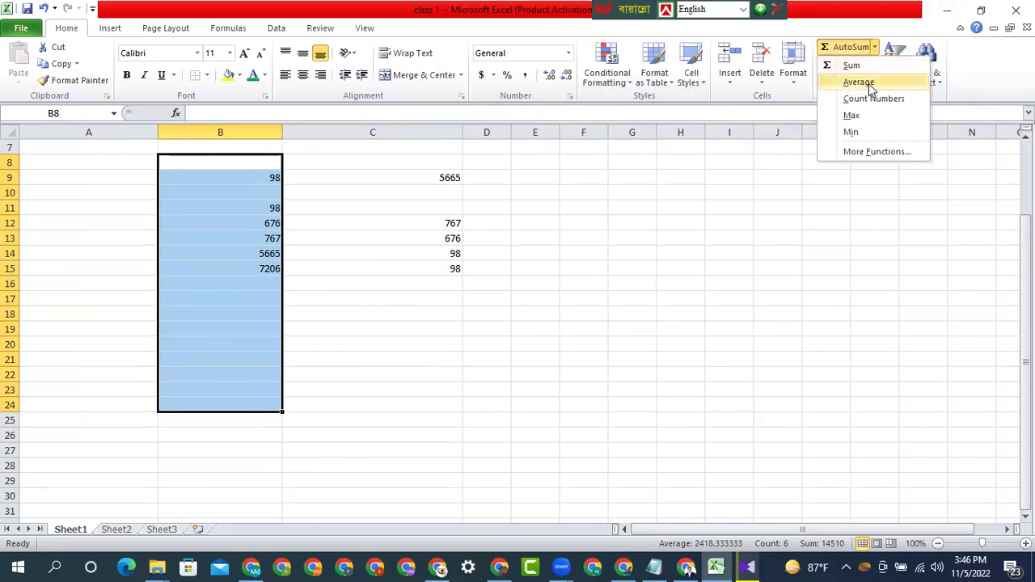
left_click(868, 84)
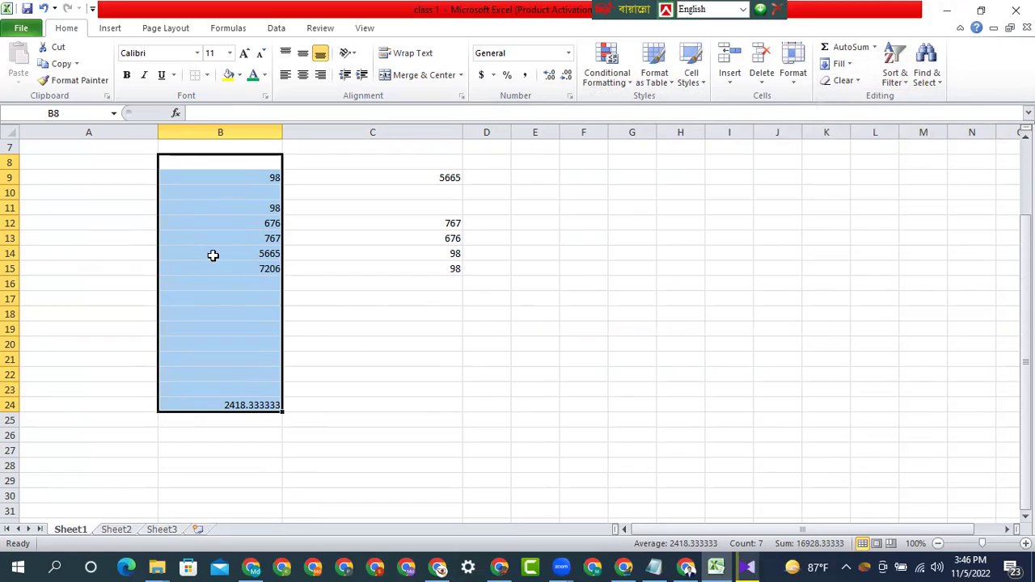
left_click(874, 47)
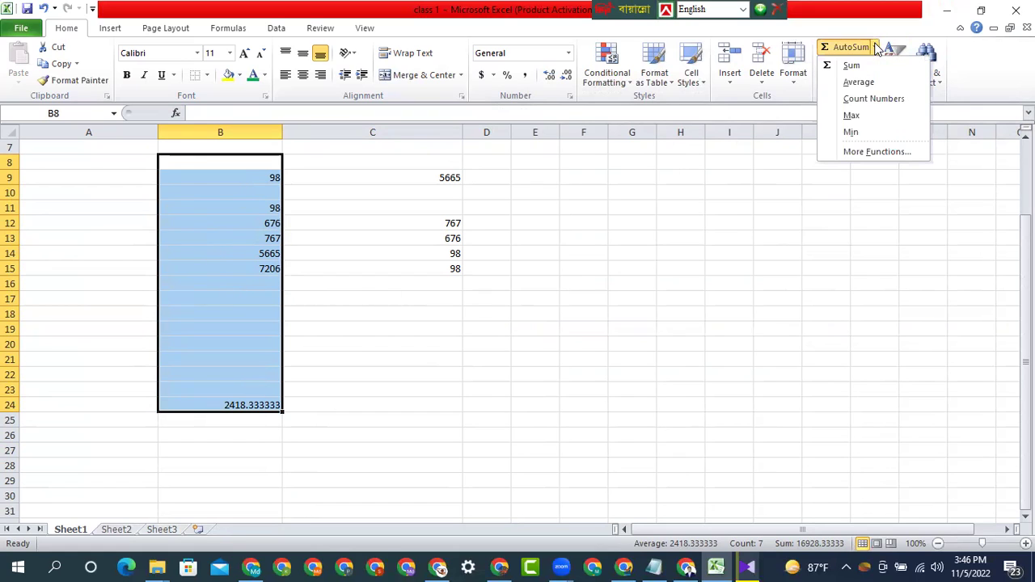
left_click(853, 117)
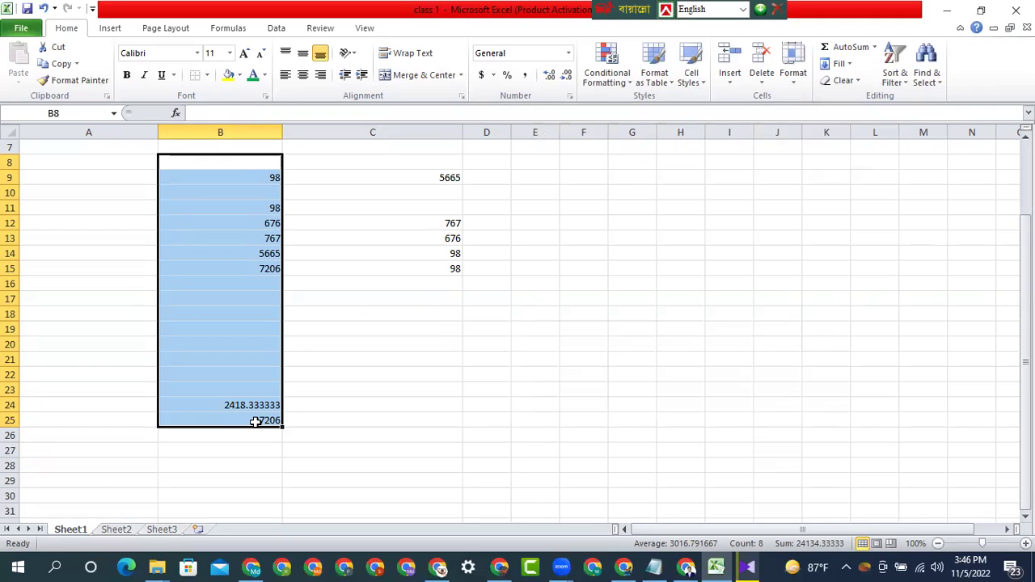
Step: Open the IF function's arguments for B8 from the full function list, examine them, and cancel without inserting the function
left_click(875, 47)
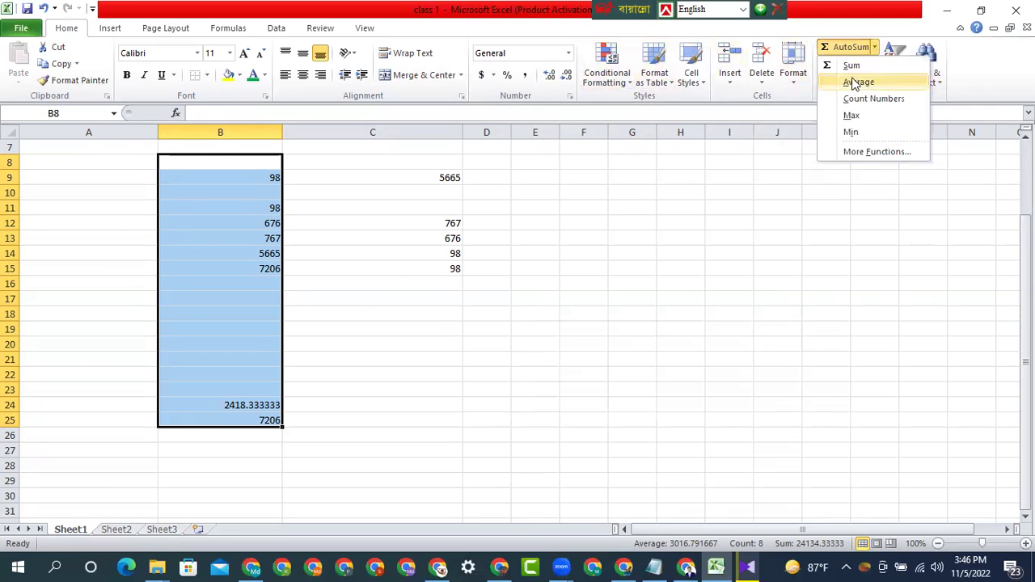
left_click(858, 154)
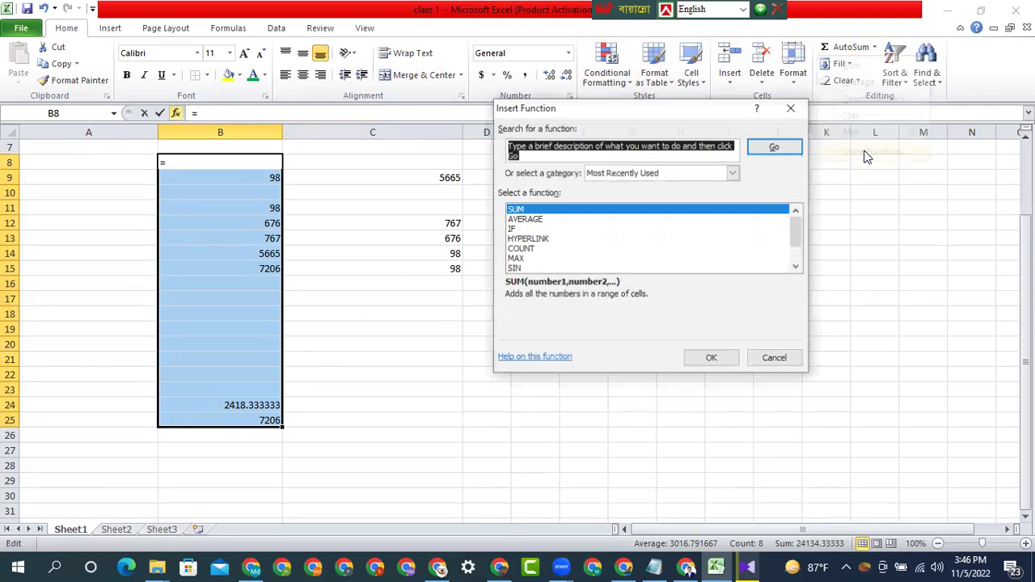
scroll(601, 238, "down", 1)
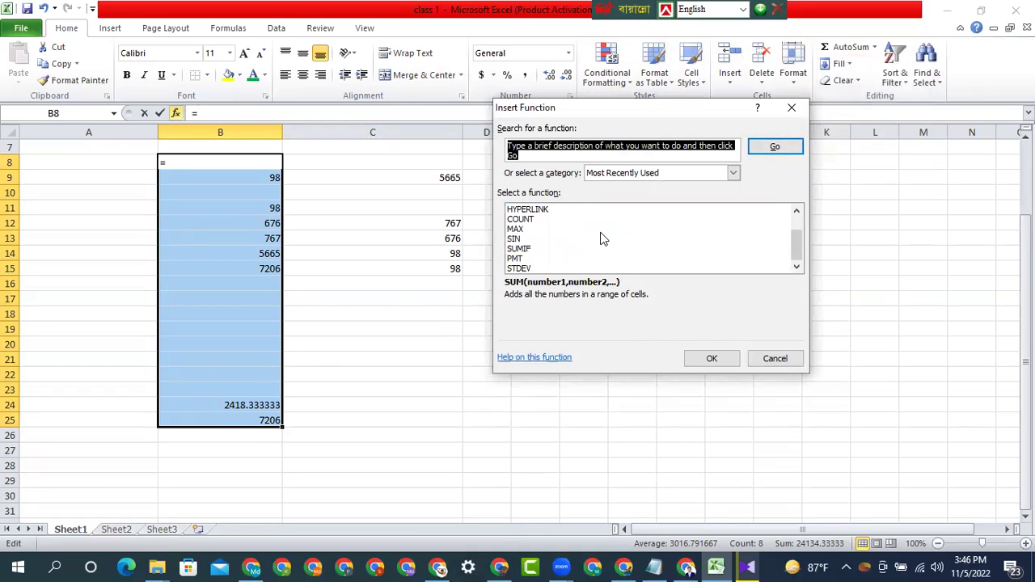
scroll(601, 239, "up", 1)
left_click(525, 230)
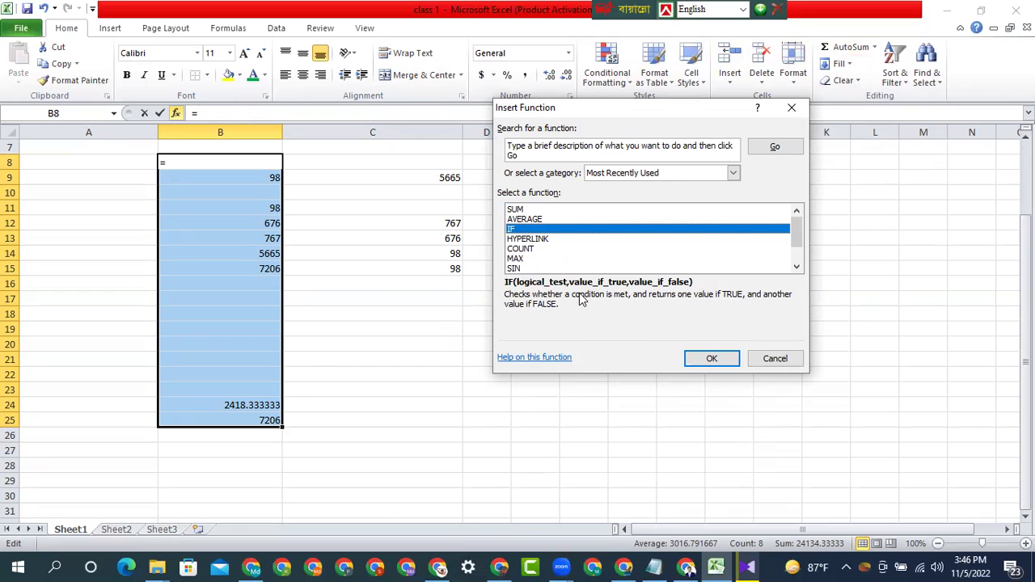
left_click(711, 358)
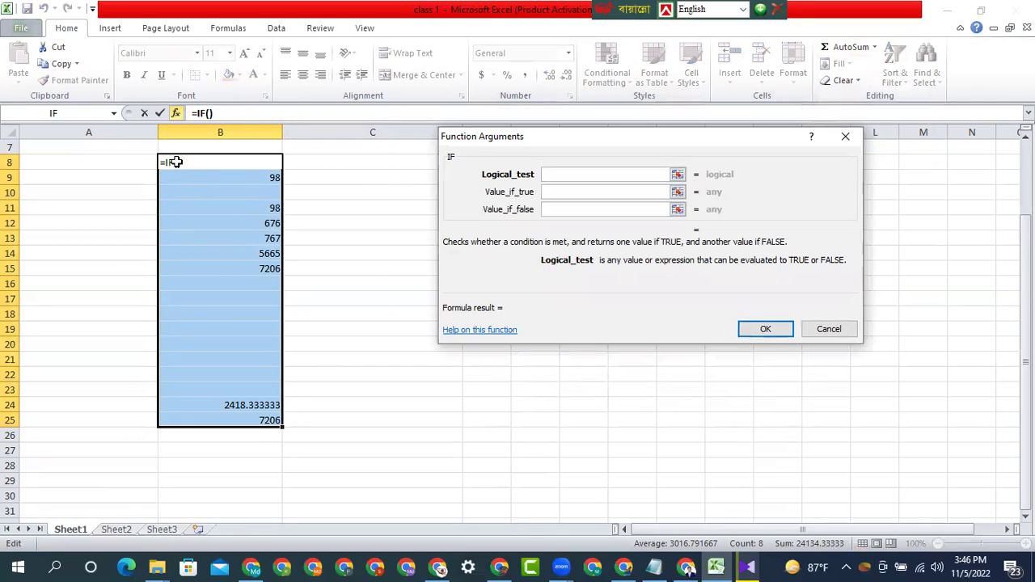
scroll(600, 192, "down", 4)
scroll(599, 192, "up", 5)
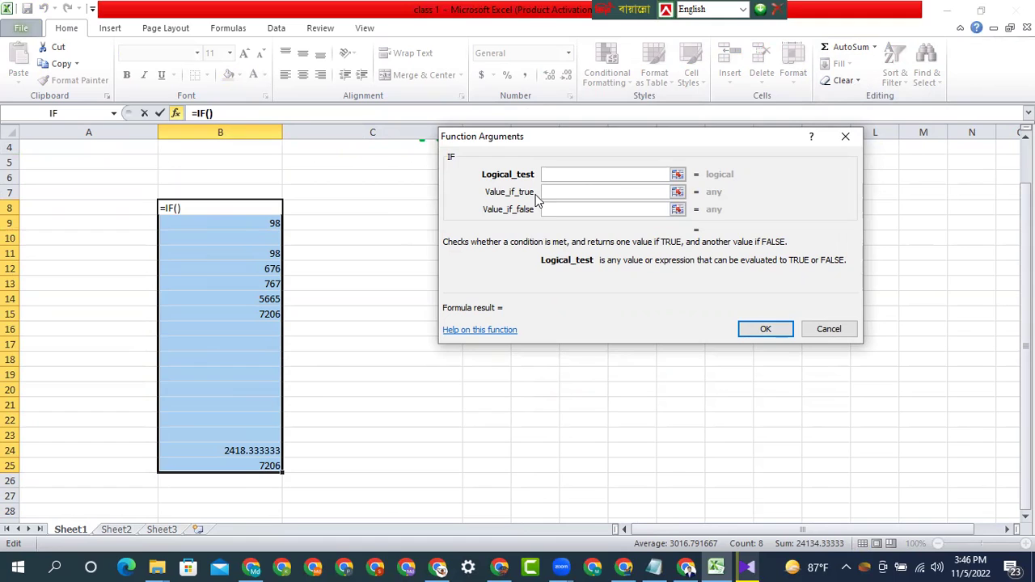
left_click(829, 330)
left_click(358, 255)
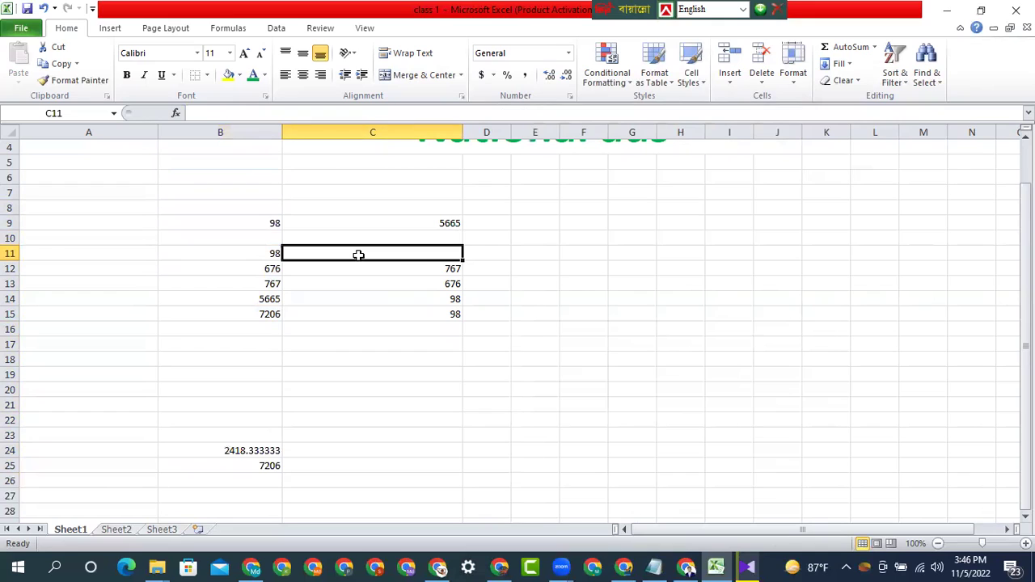
Step: Clear all contents and formatting from the range B5:G31
scroll(477, 307, "up", 1)
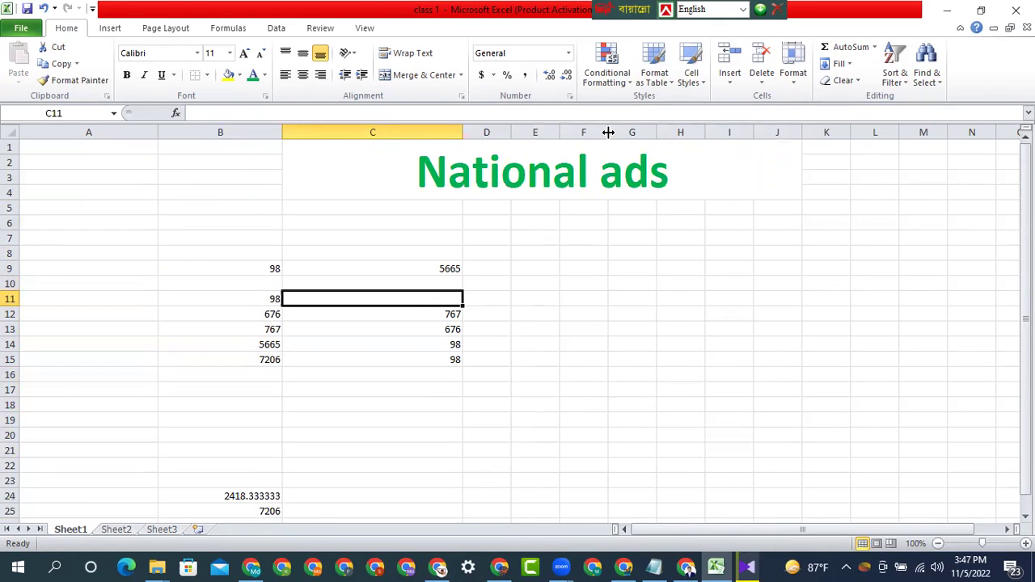
left_click_drag(208, 203, 647, 508)
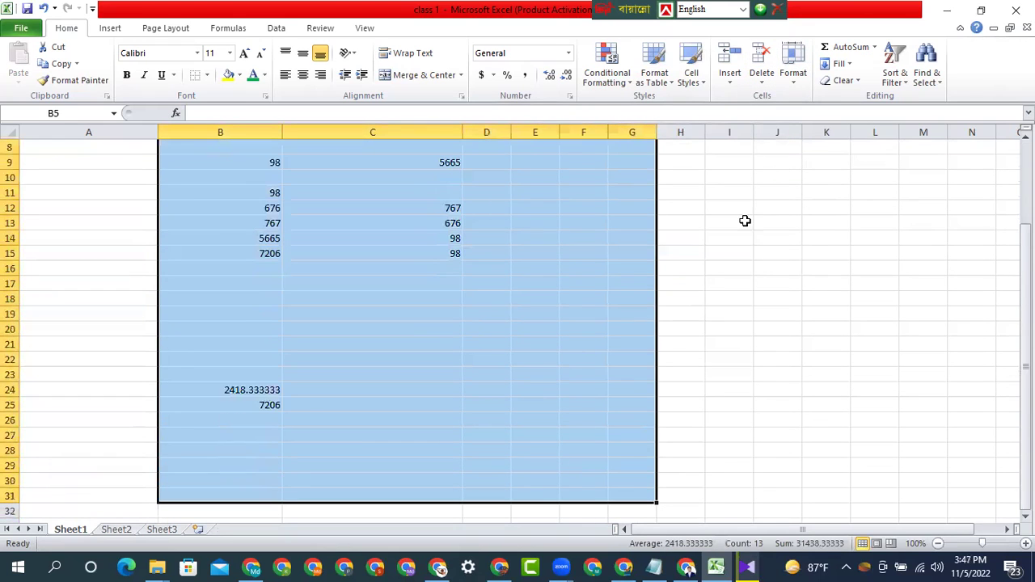
left_click(834, 81)
left_click(837, 100)
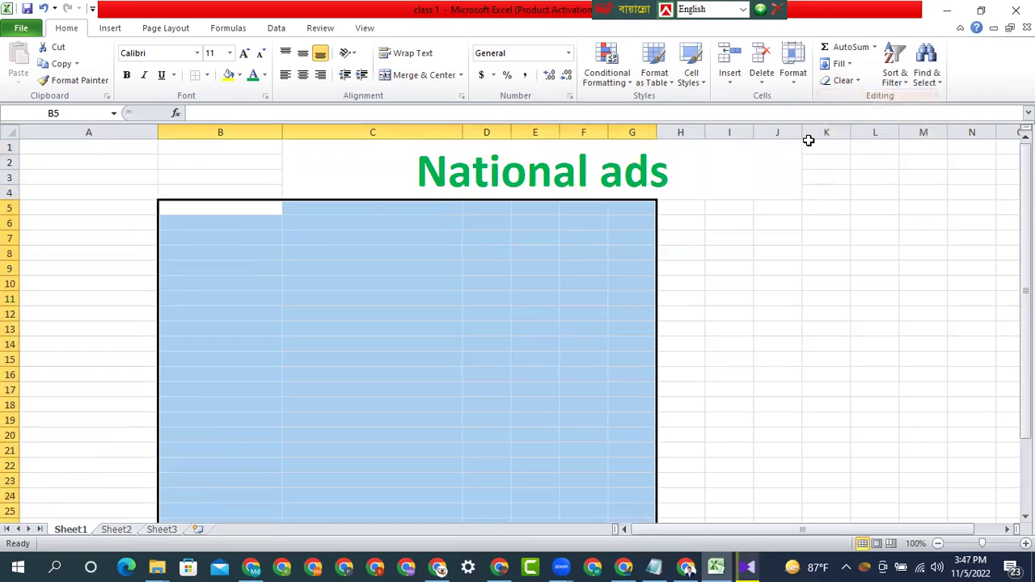
Step: Review the Clear and Fill options for the selected range, and close them without applying any
left_click(856, 82)
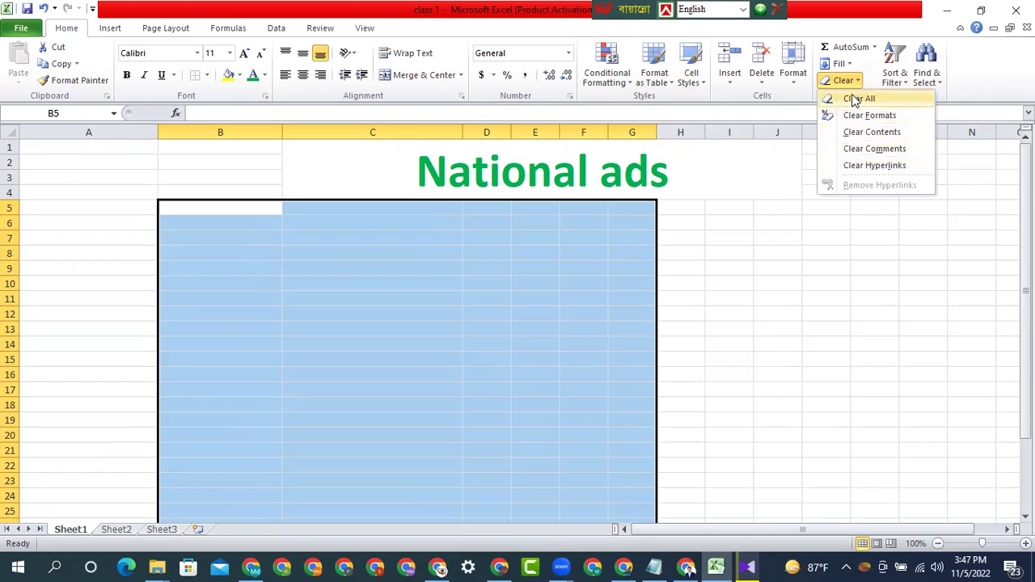
left_click(851, 66)
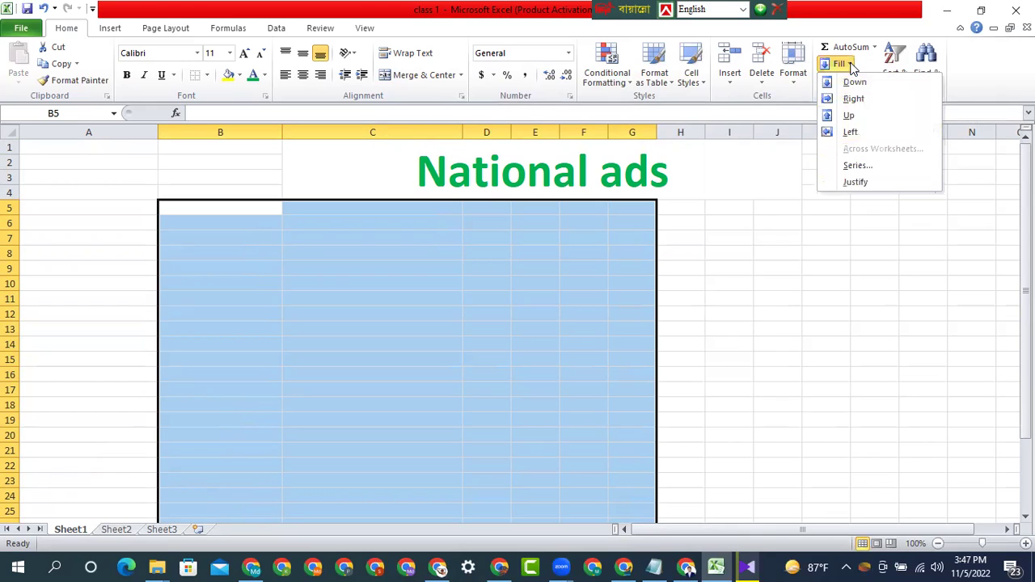
left_click(801, 232)
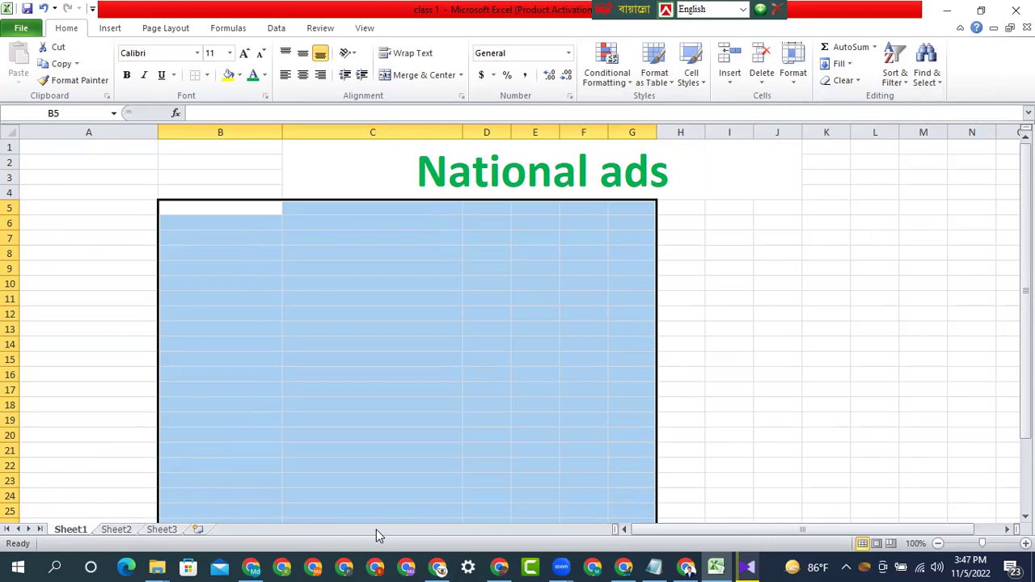
left_click(556, 566)
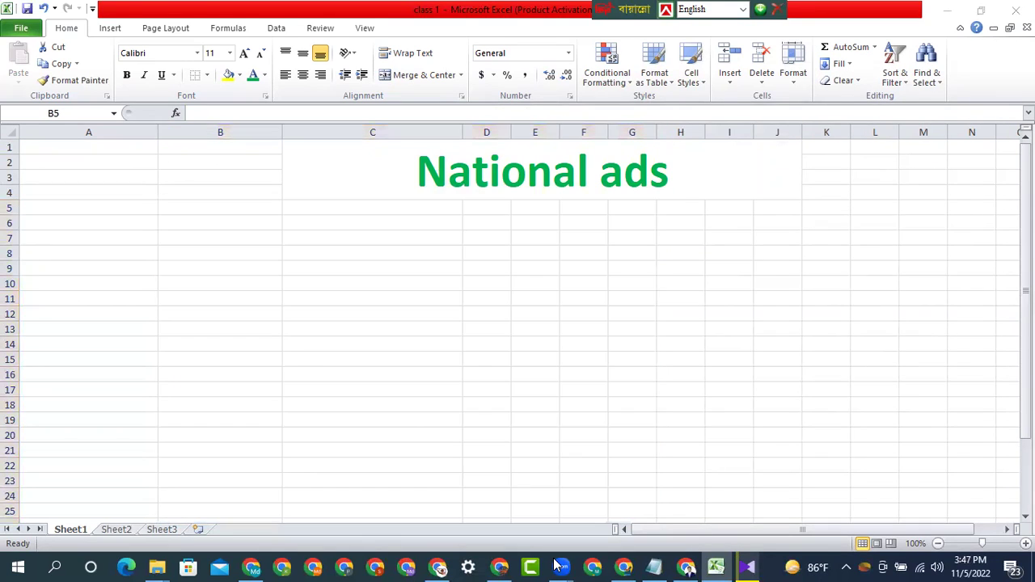